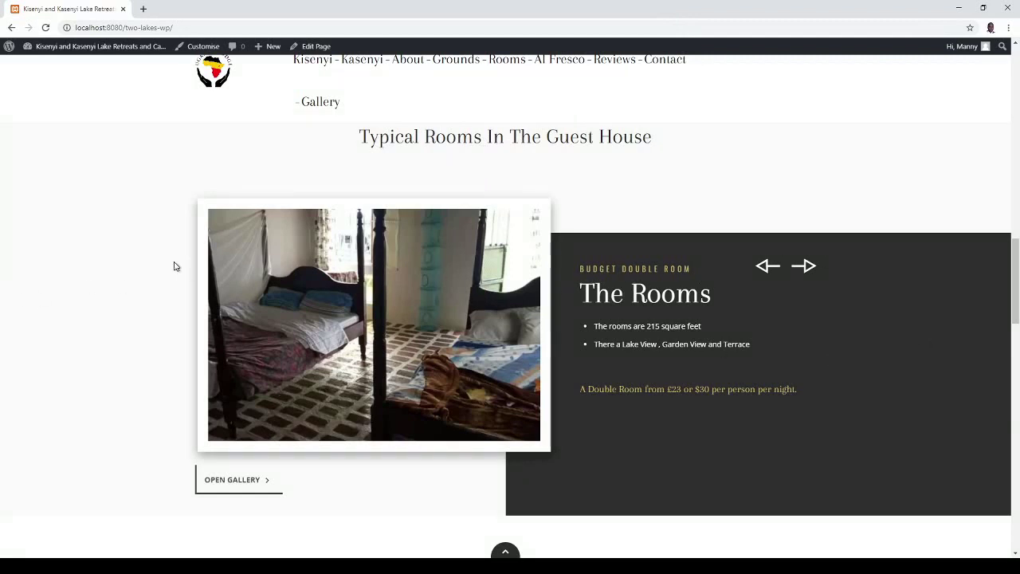
- Go from the site name to the Dashboard, then open the Guest House Rooms list
left_click(61, 53)
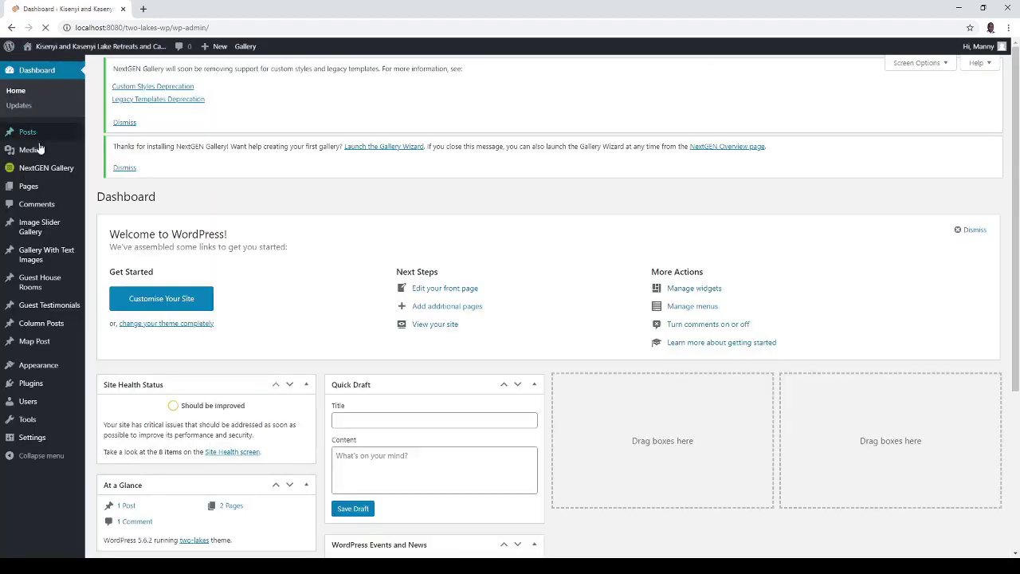
mouse_move(39, 285)
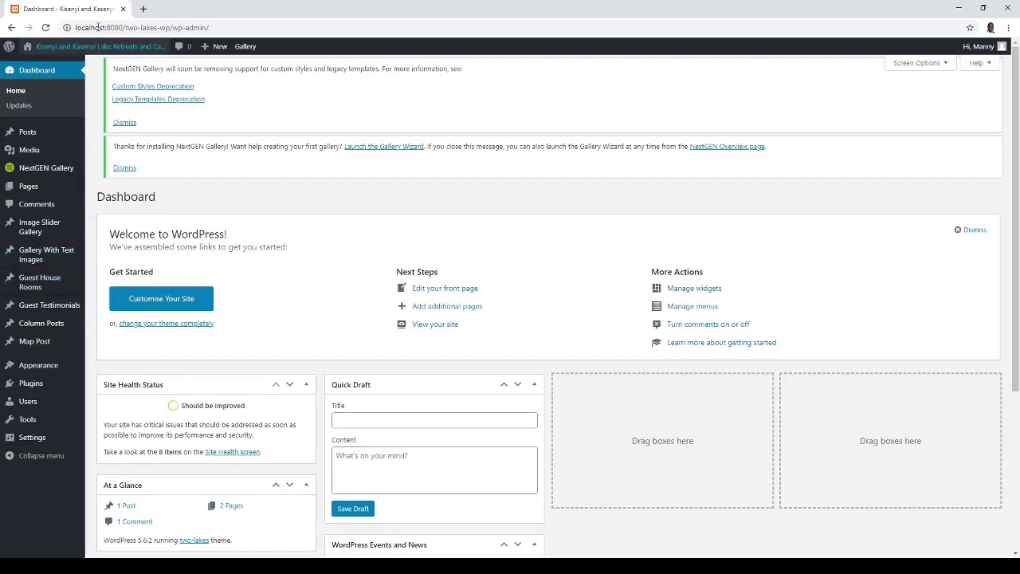
left_click(35, 284)
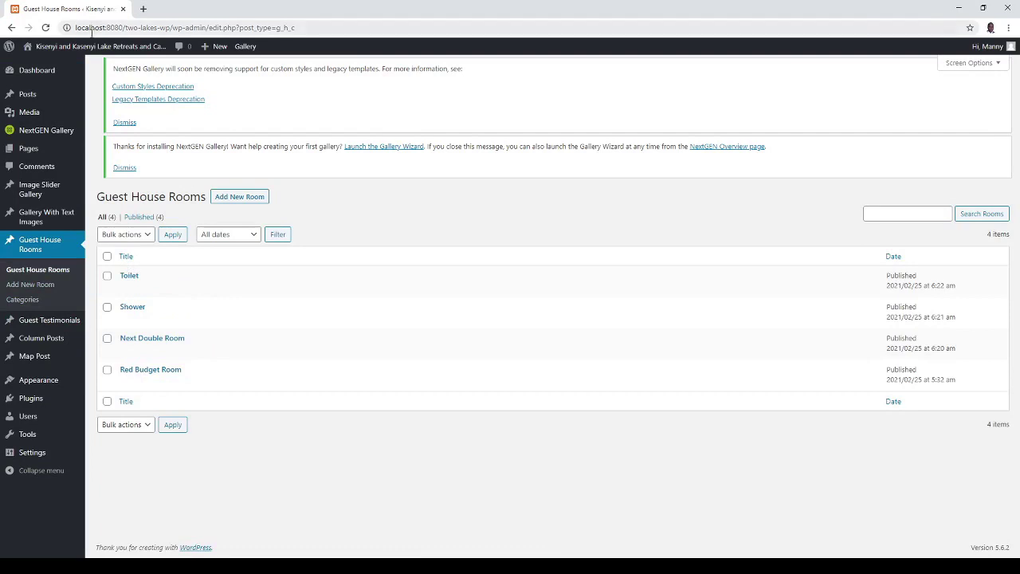
- View the front page and cycle the Typical Rooms carousel through bedroom, shower and toilet slides
left_click(89, 57)
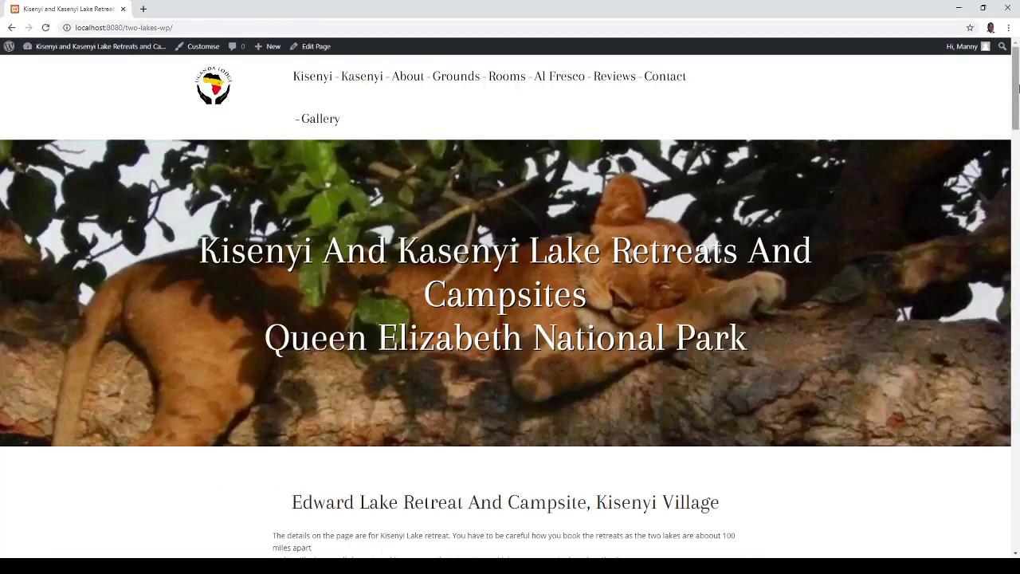
left_click_drag(1018, 88, 1001, 288)
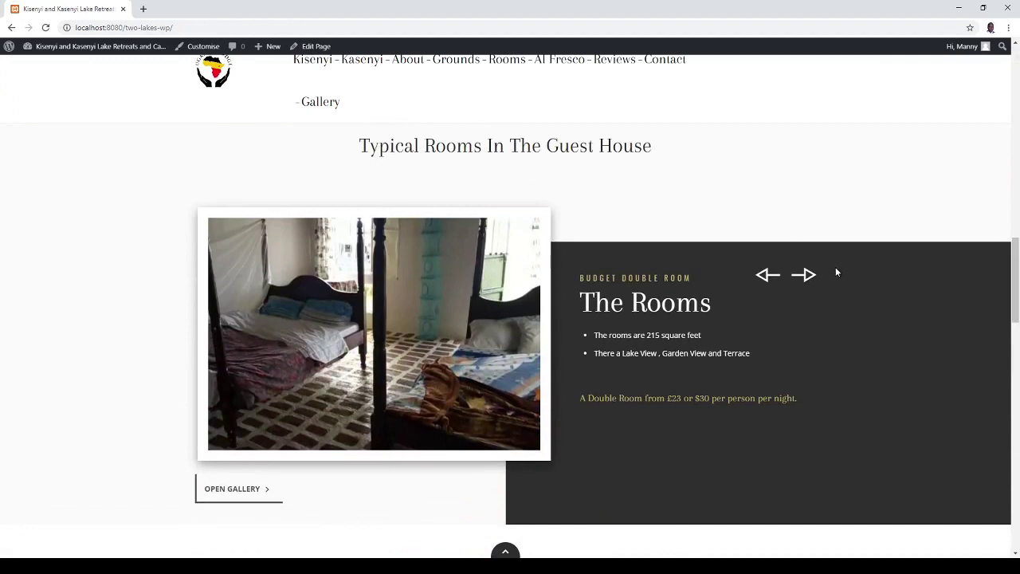
left_click(810, 275)
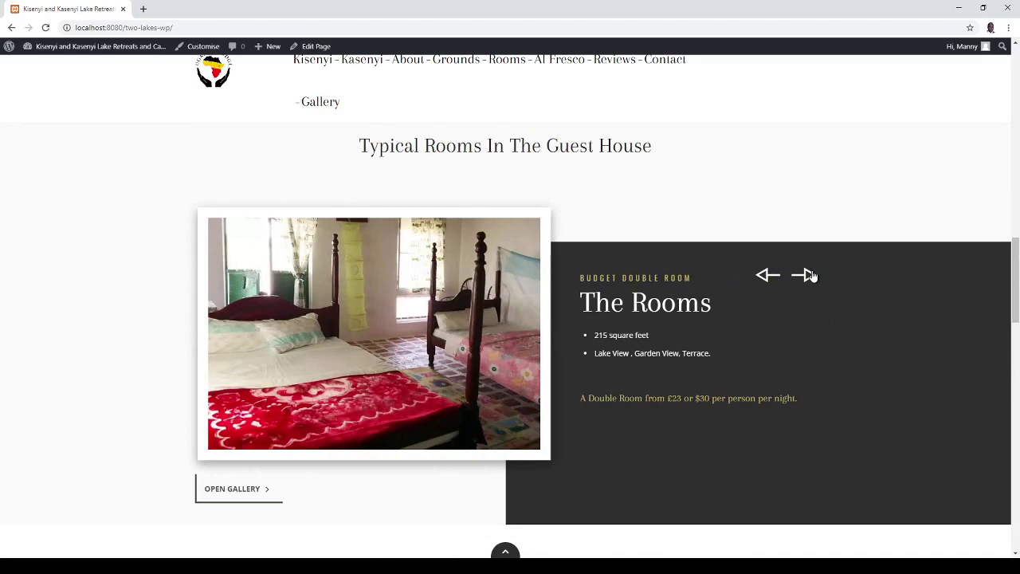
left_click(810, 275)
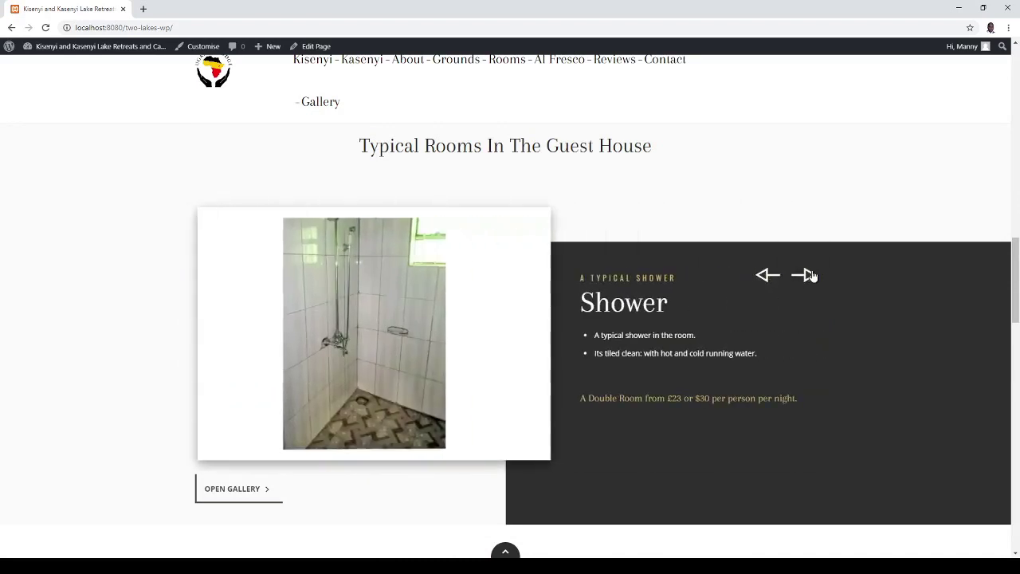
left_click(811, 275)
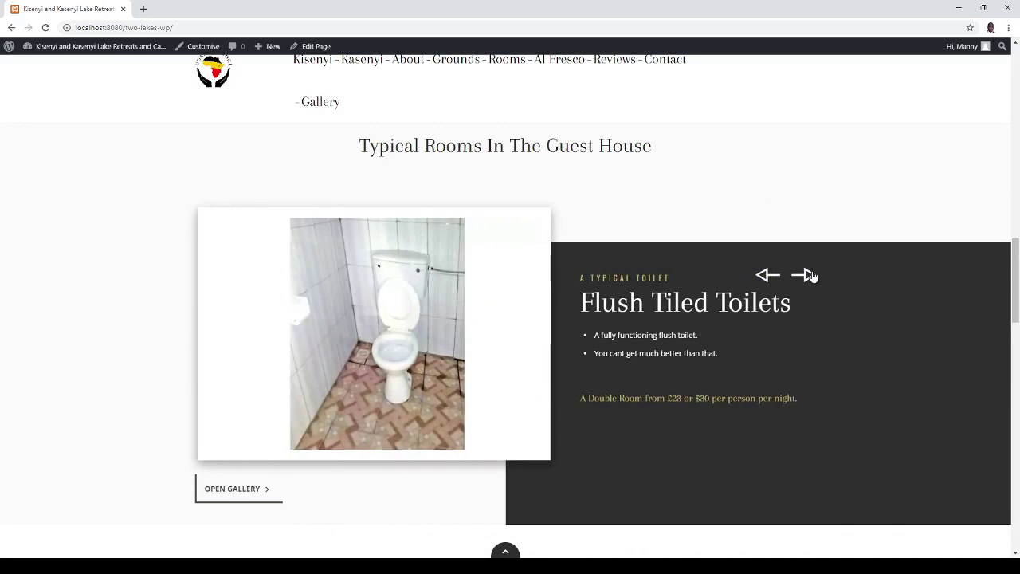
left_click(813, 277)
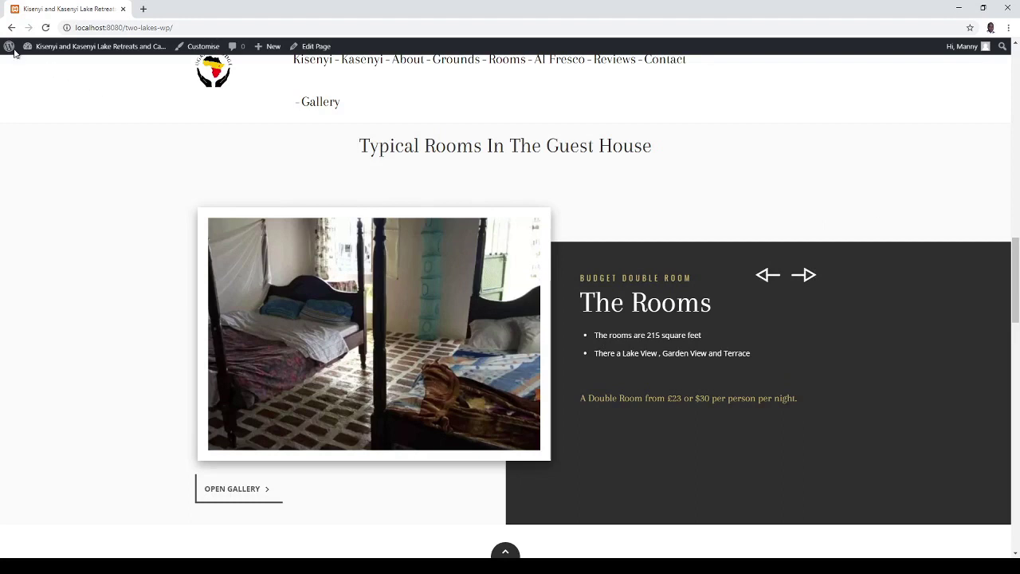
- Return to the Dashboard and open Red Budget Room from Guest House Rooms for editing
mouse_move(10, 46)
mouse_move(46, 53)
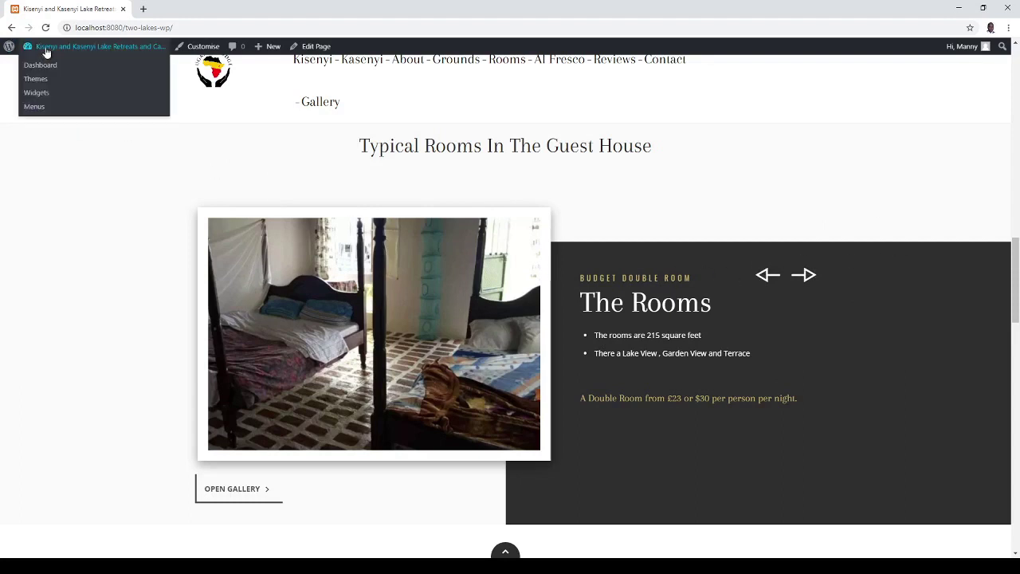
left_click(44, 51)
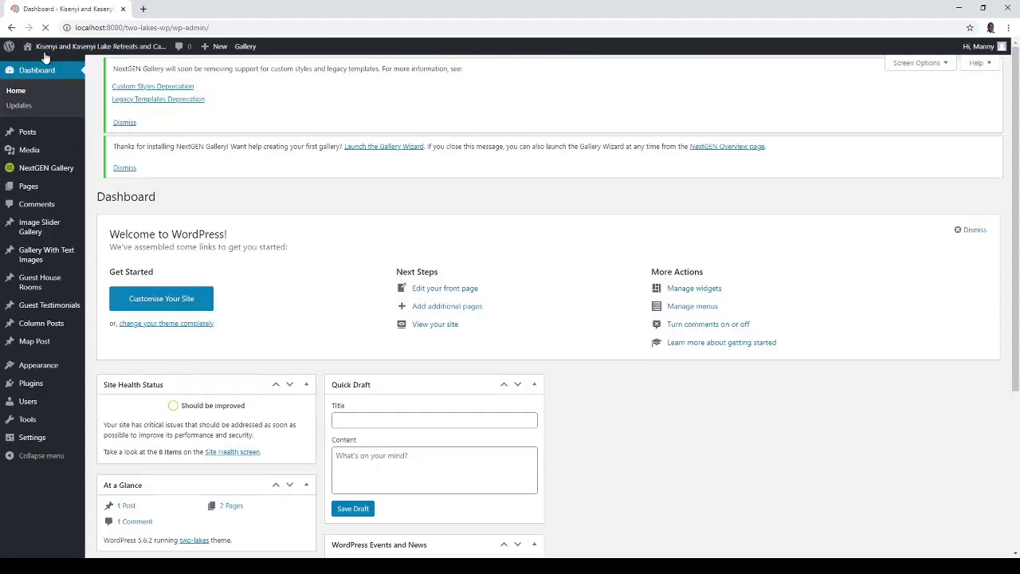
left_click(28, 289)
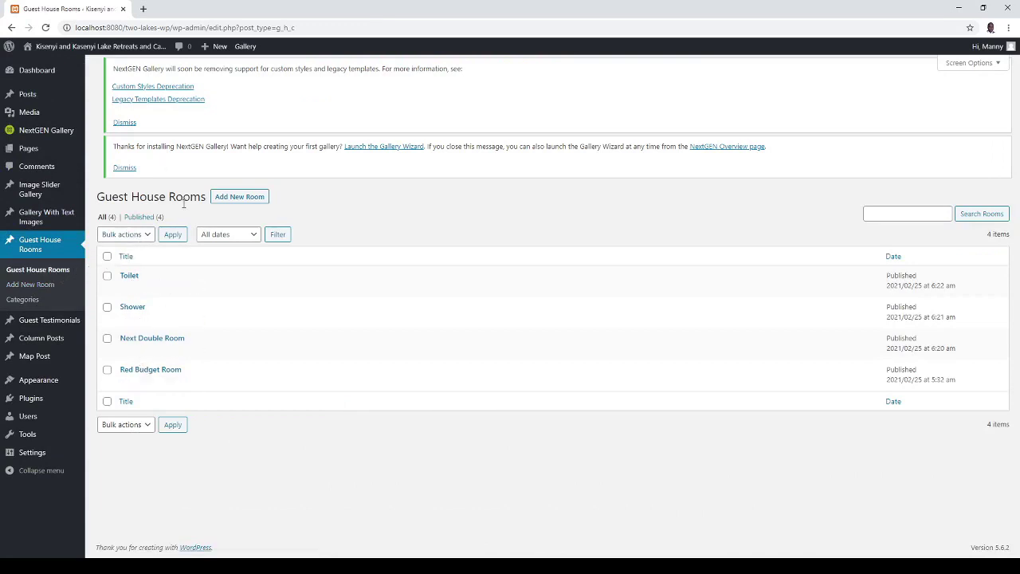
left_click(125, 383)
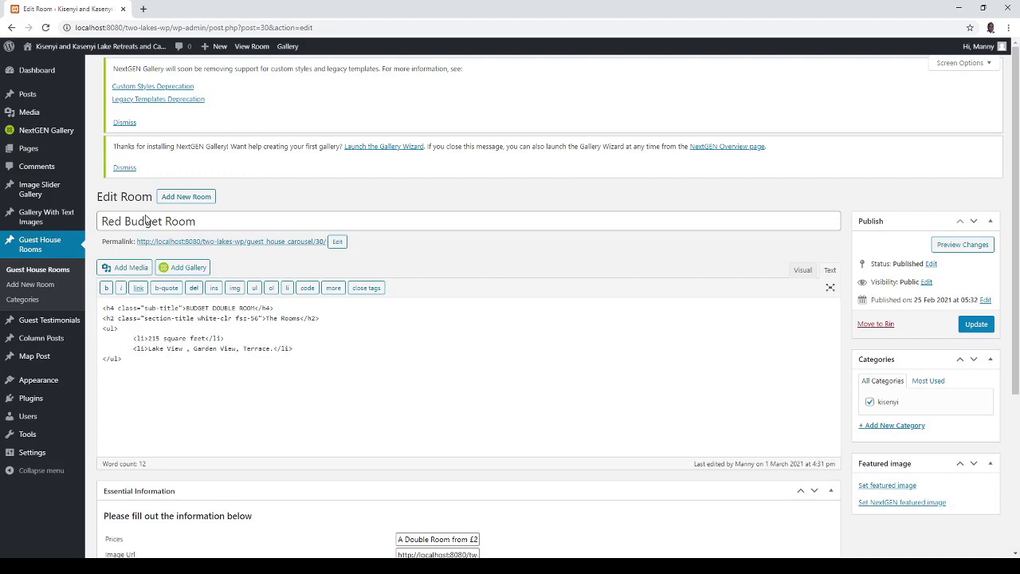
- Look at the front-end rooms carousel, then return to the admin Dashboard
left_click(114, 49)
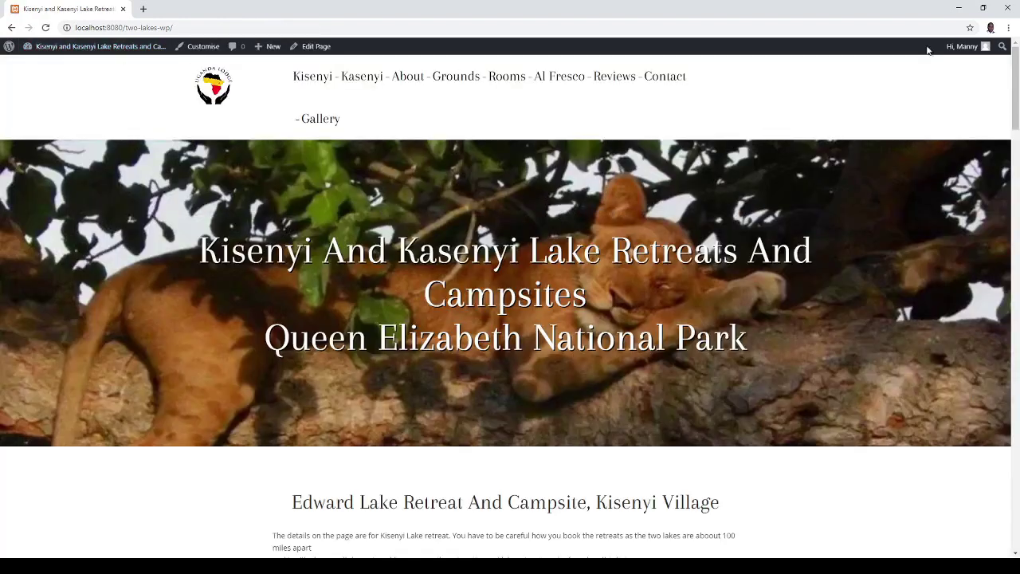
scroll(1000, 160, "down", 10)
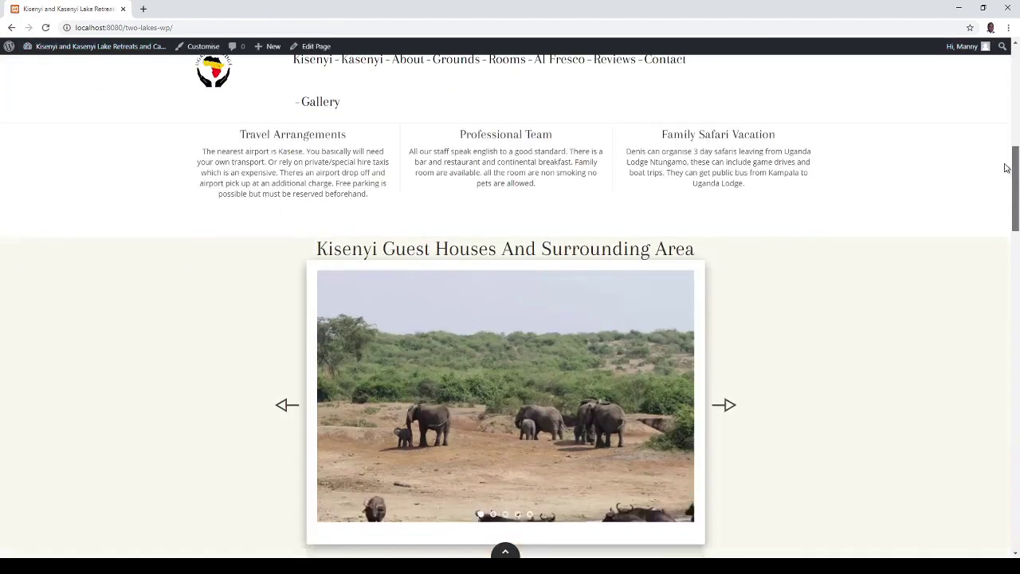
scroll(994, 224, "down", 3)
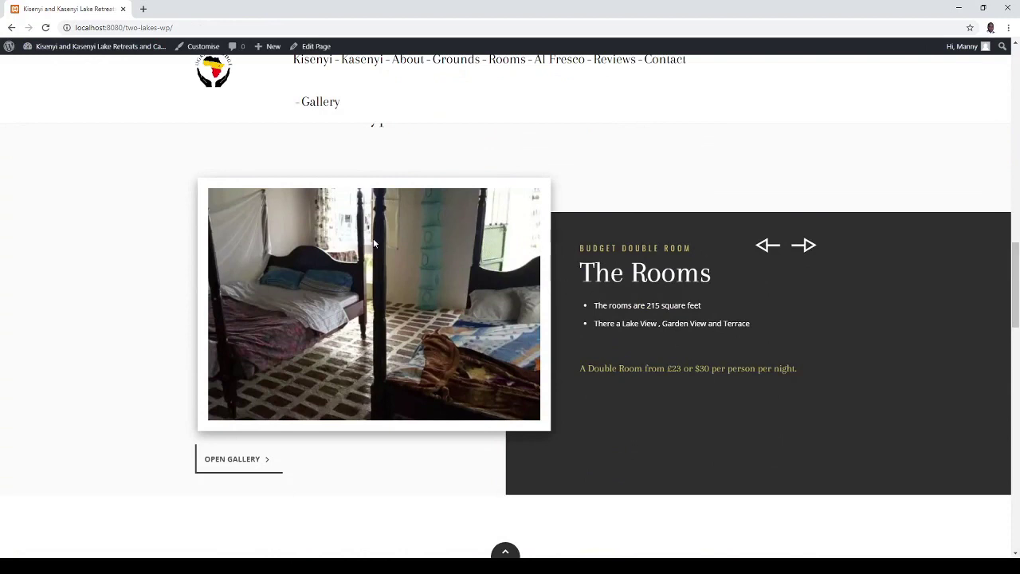
left_click(49, 48)
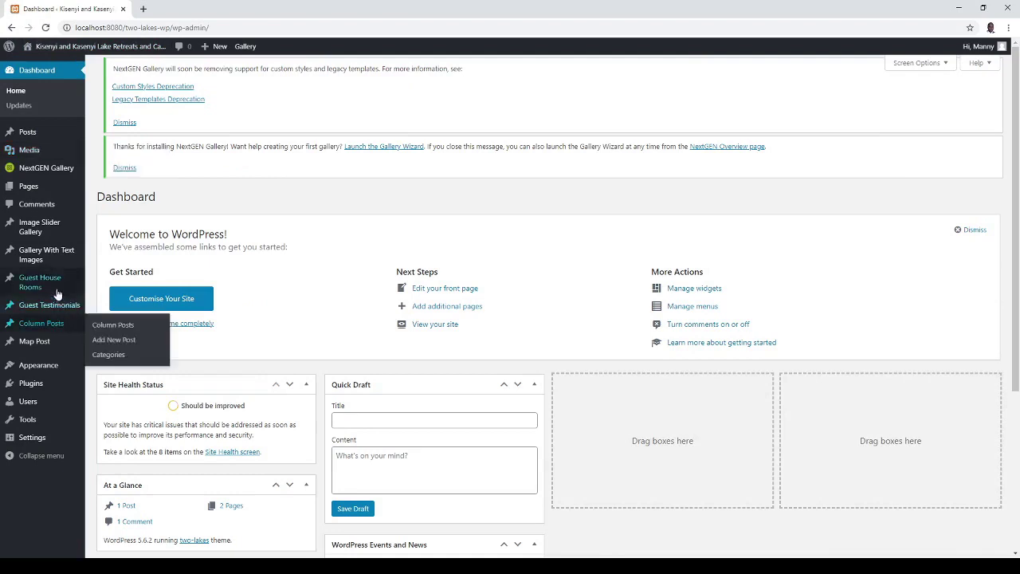
- Open Red Budget Room for editing from the Guest House Rooms list
left_click(56, 287)
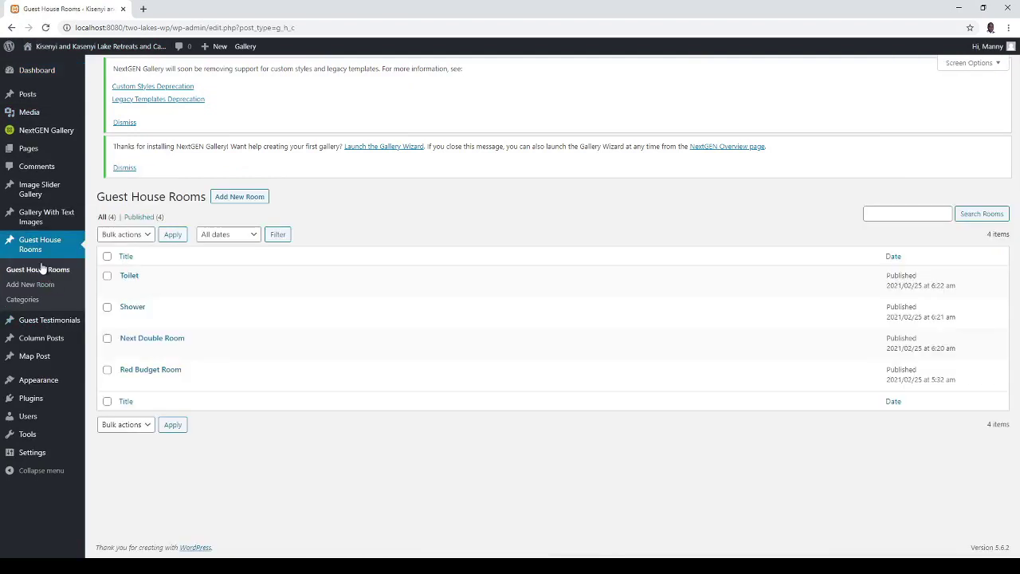
mouse_move(194, 371)
left_click(125, 383)
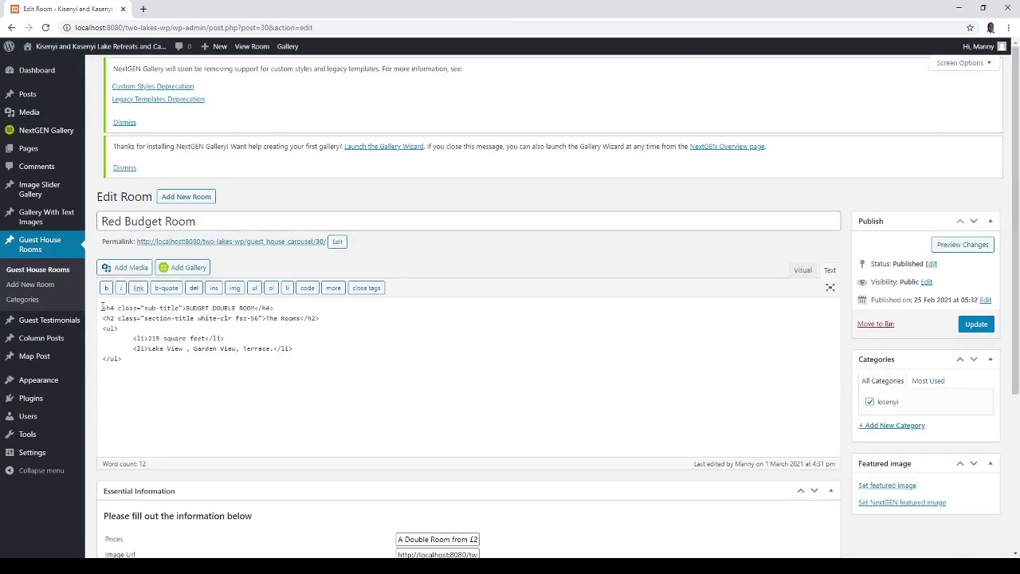
- Select the room's HTML content, toggle between Visual and Text views, and scroll to Prices and Image fields
left_click_drag(102, 307, 141, 395)
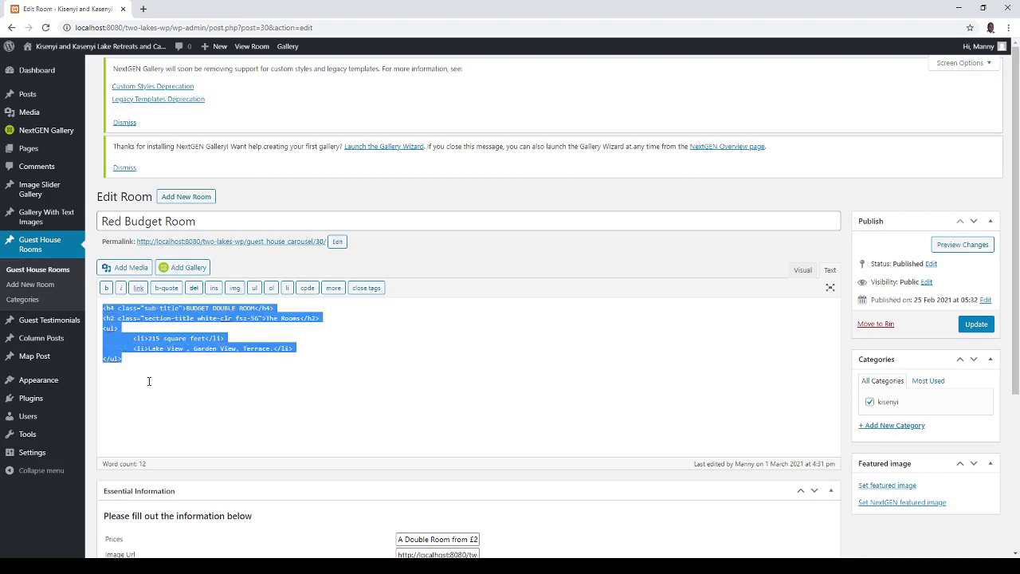
left_click(803, 269)
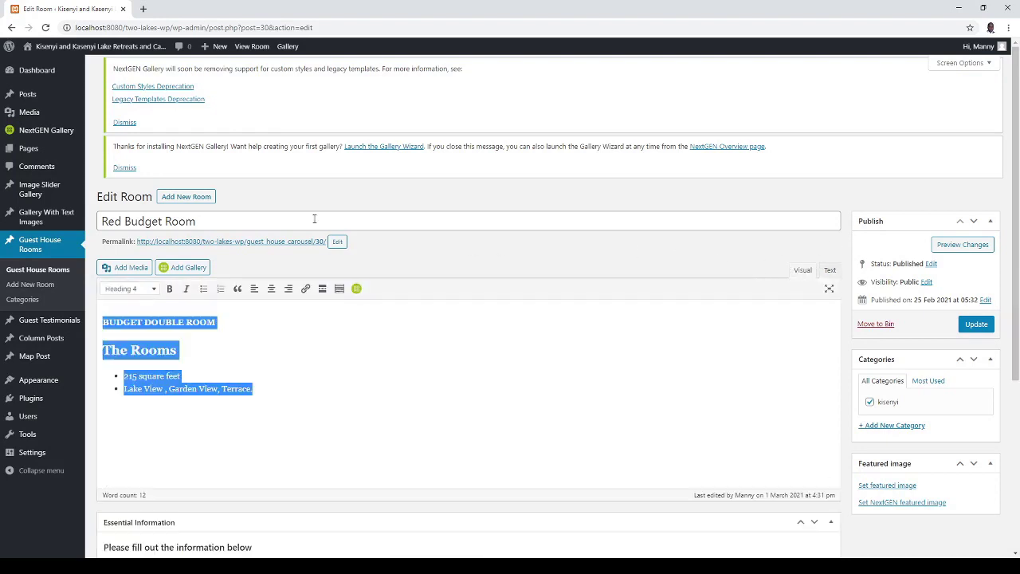
mouse_move(31, 68)
left_click(830, 271)
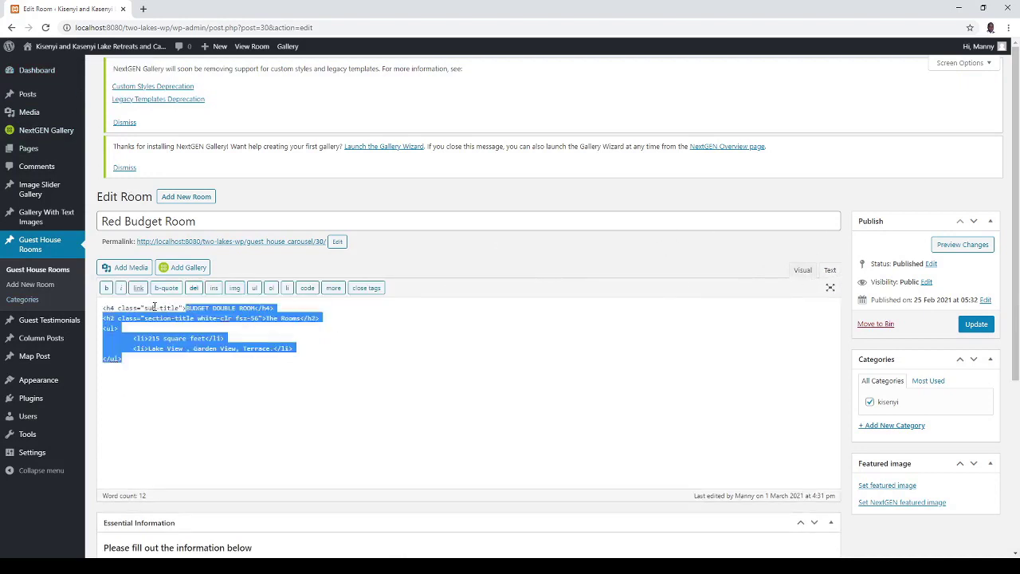
left_click(803, 270)
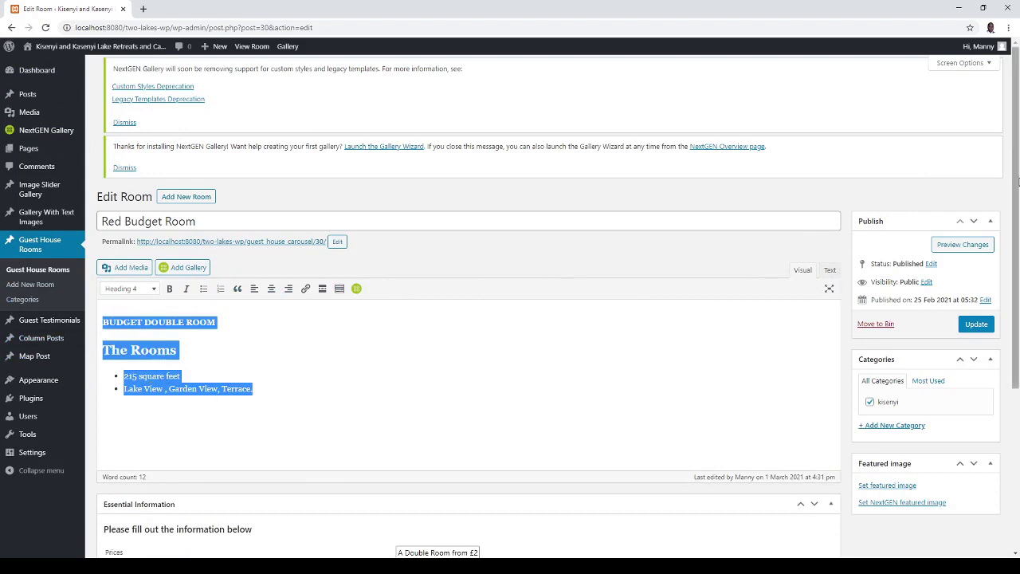
scroll(999, 299, "down", 3)
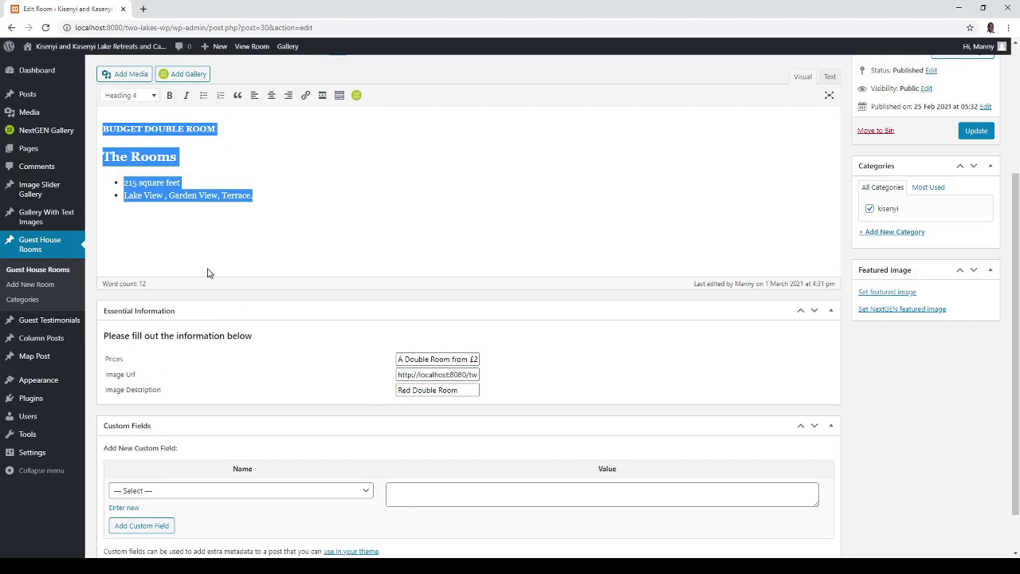
- Copy the hotel-room-2 image's file URL from the Media Library, then return to Guest House Rooms
left_click(21, 118)
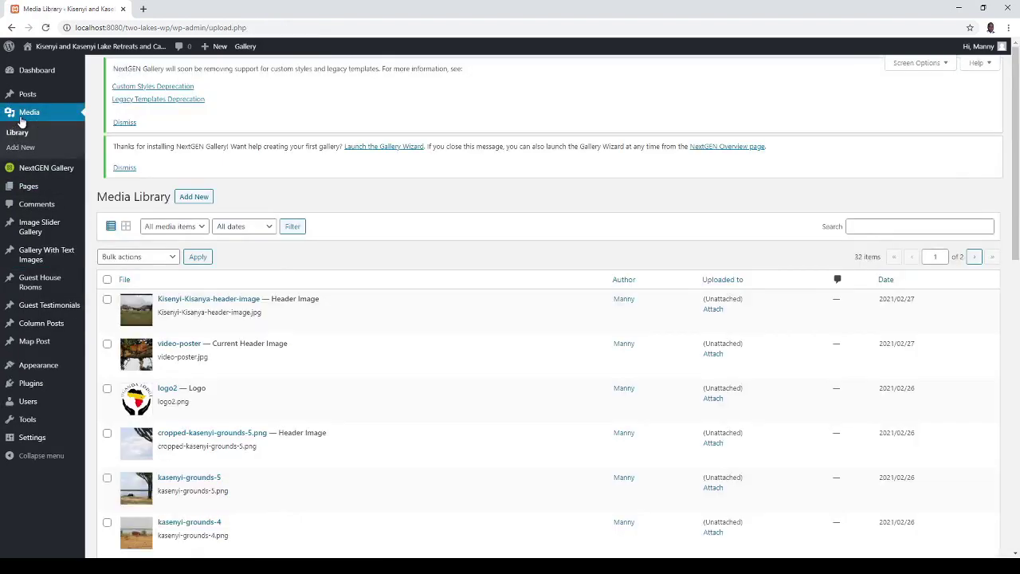
left_click_drag(1019, 162, 998, 405)
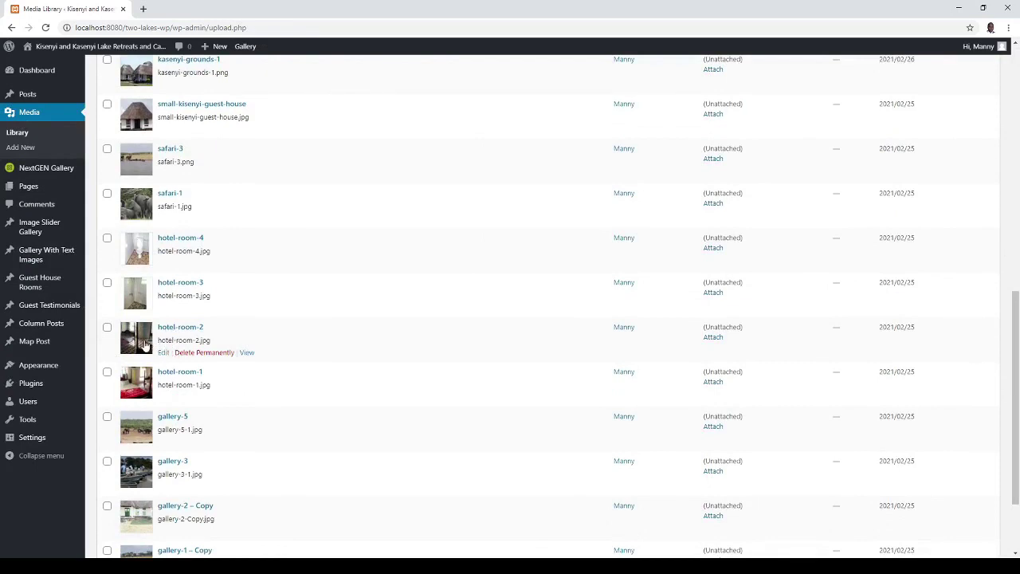
left_click(163, 354)
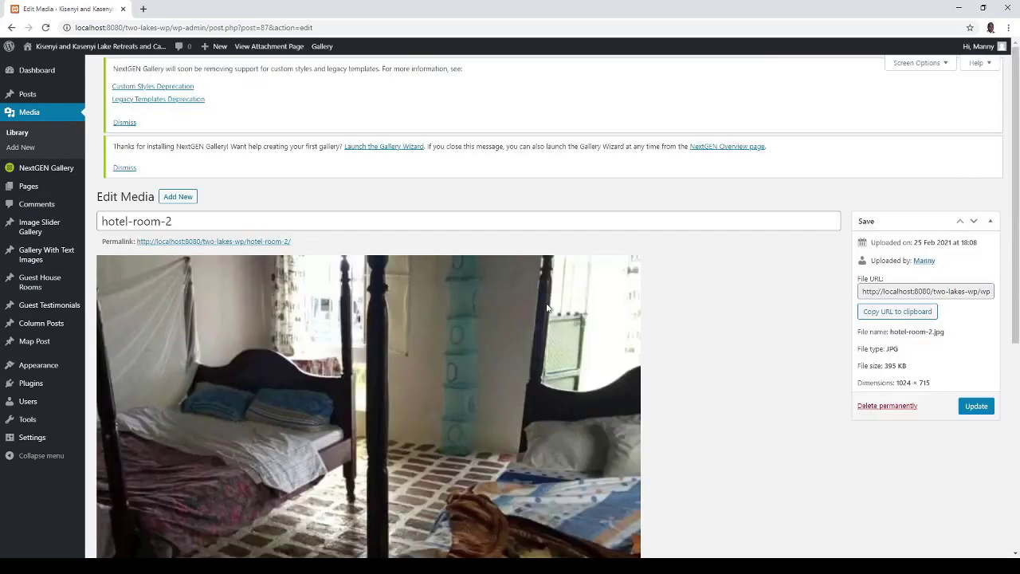
left_click(917, 318)
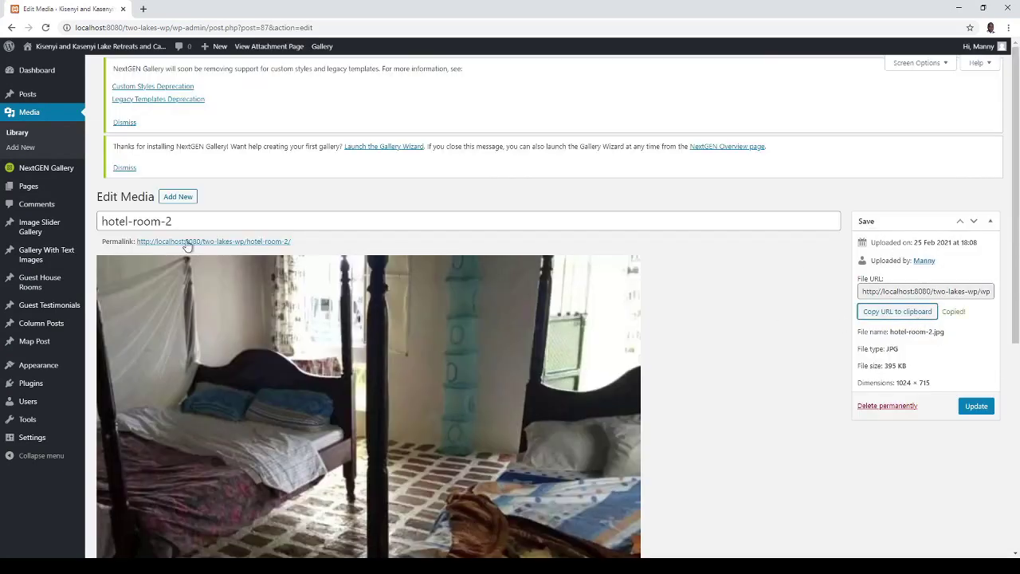
left_click(52, 276)
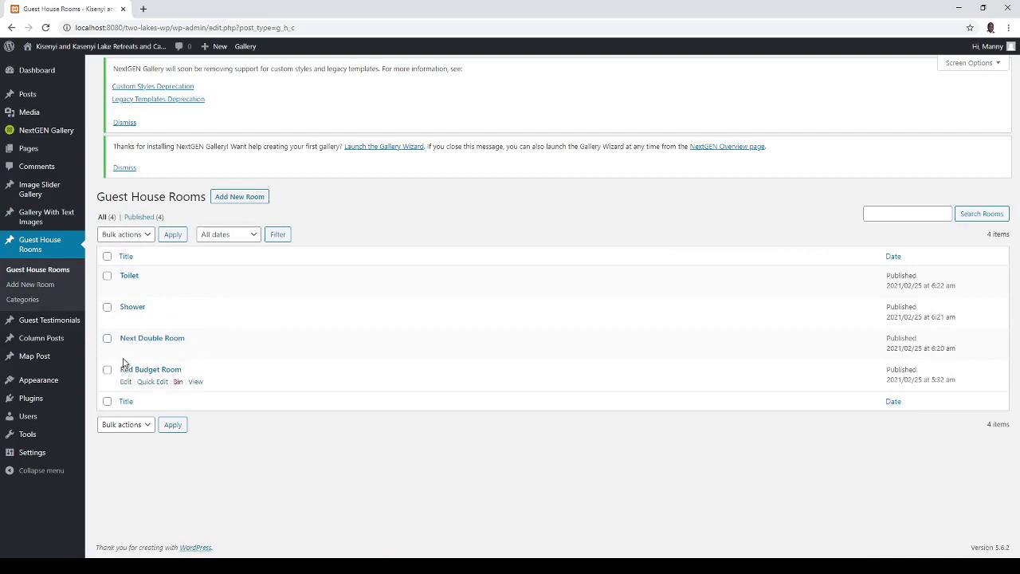
- In Next Double Room, append '-2' to the Image Url and move to the Image Description field
left_click(125, 351)
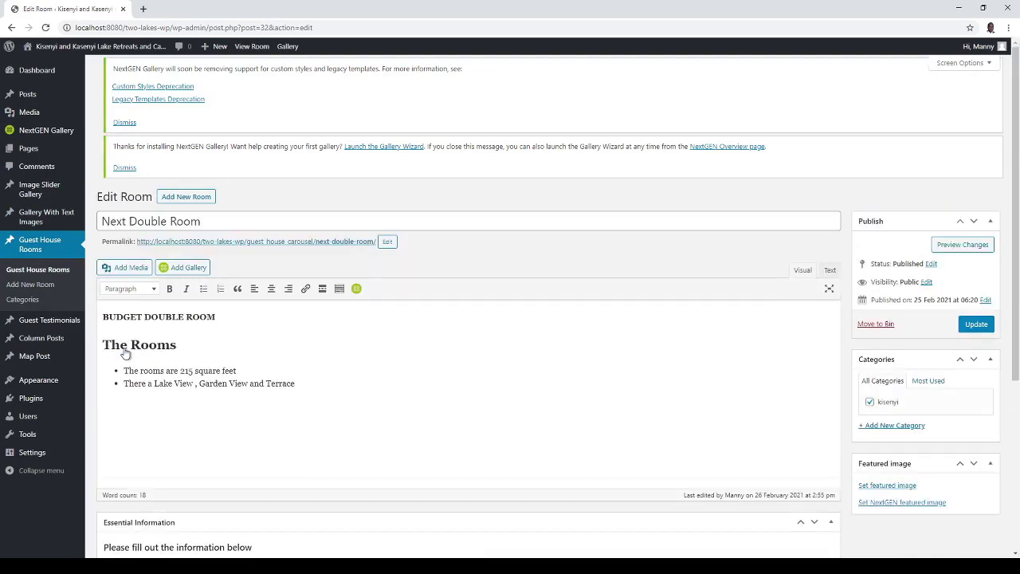
scroll(1017, 112, "down", 3)
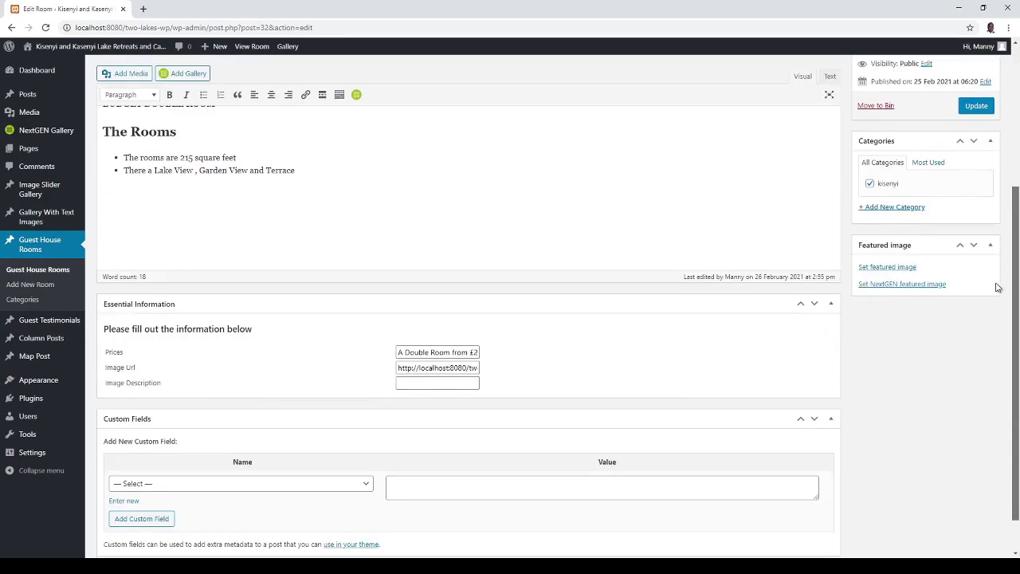
left_click(400, 323)
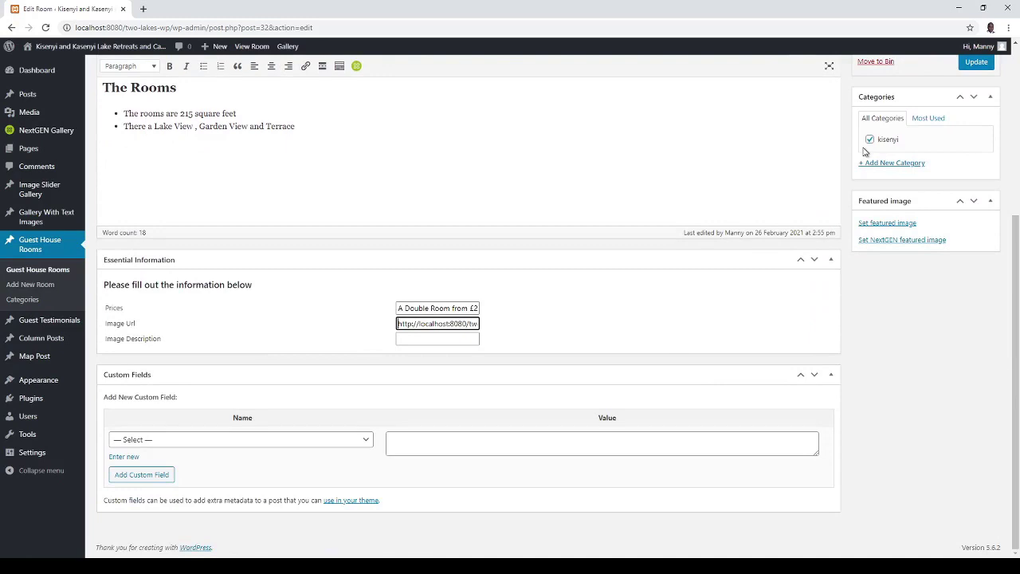
key("End")
type("-2")
left_click(460, 335)
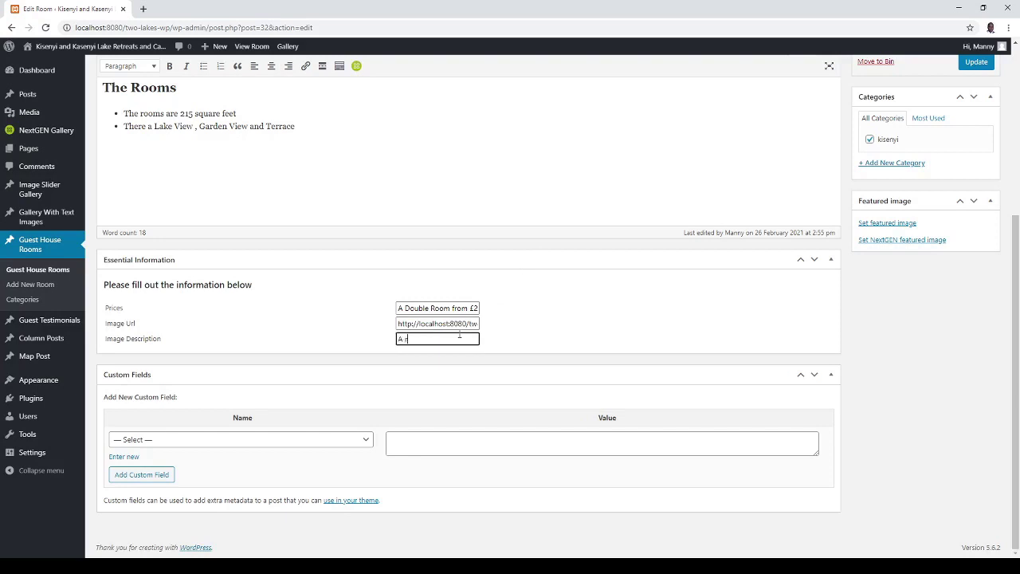
- Type the Image Description 'A double room for a guest and companion with mosquito nets.'
type("A room wi")
type("fo")
type("r a guest")
type(" and")
type(" ca")
type("u")
type("mpanied")
key("BackSpace")
key("BackSpace")
type("on with mosquito nets")
key("BackSpace")
key("BackSpace")
key("BackSpace")
type("ets.")
- Save the Next Double Room changes with Update
left_click(964, 70)
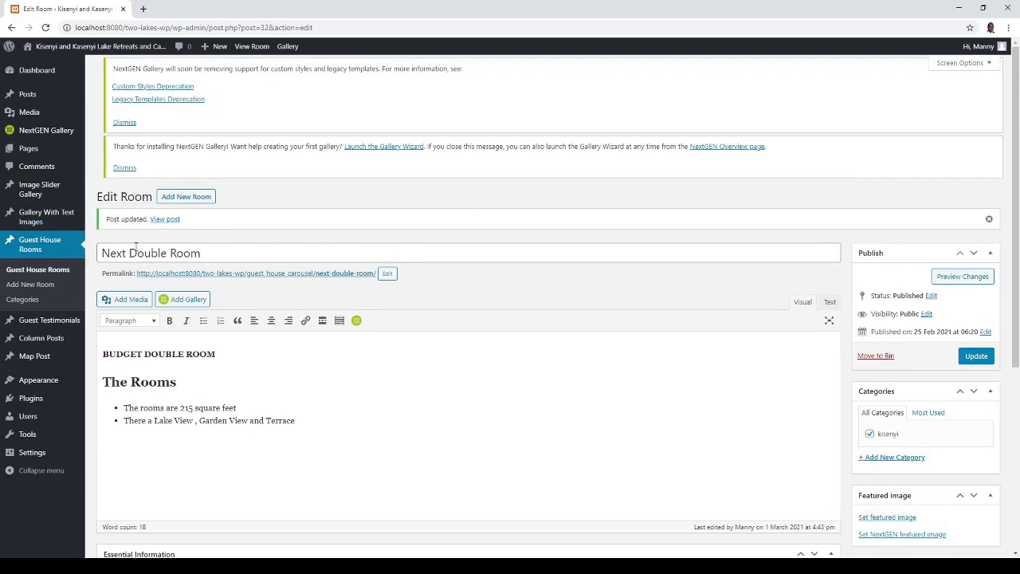
mouse_move(37, 154)
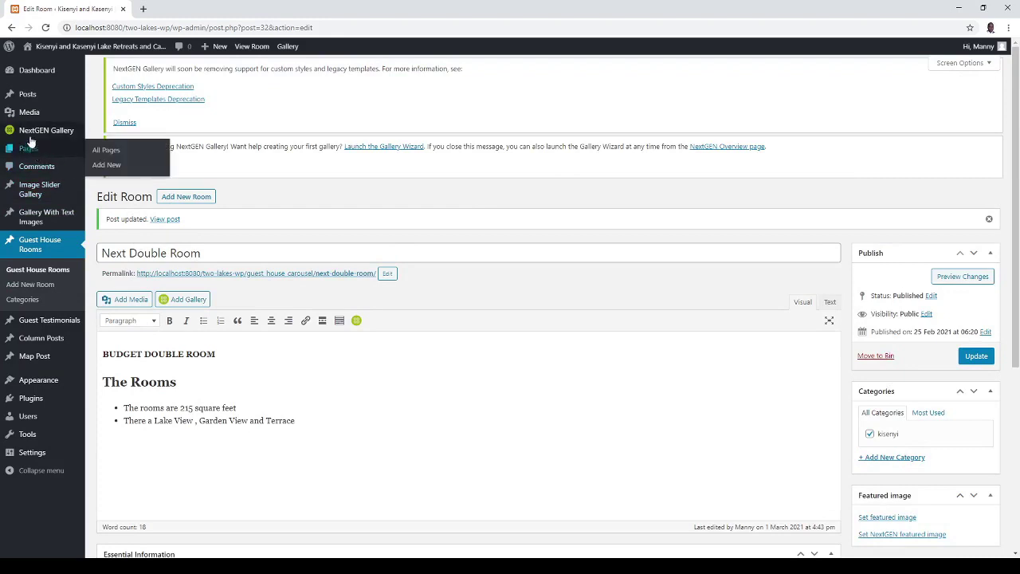
- Copy hotel-room-2's file URL again from the Media Library and go back to Guest House Rooms
left_click(35, 120)
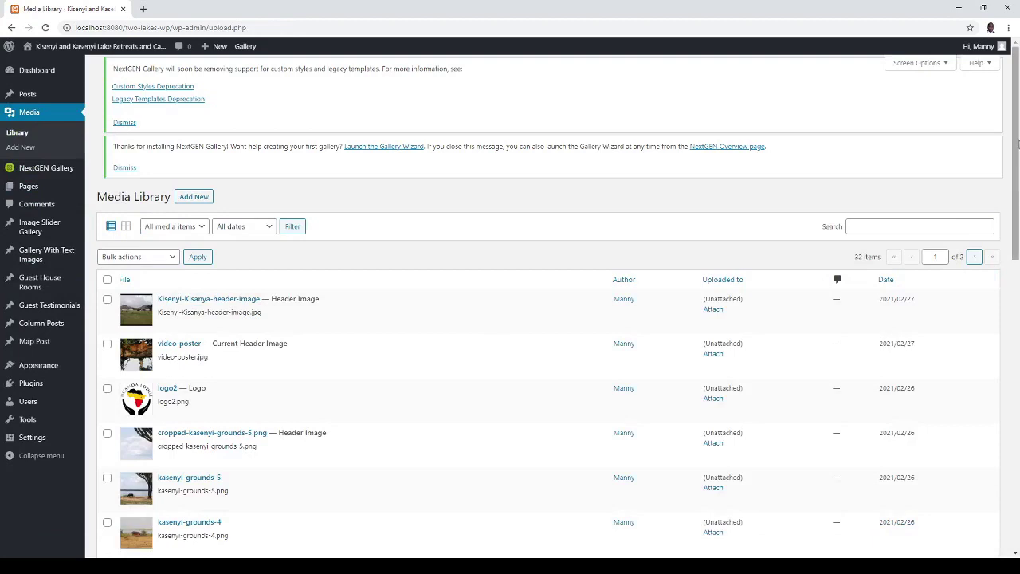
left_click_drag(1018, 142, 1018, 436)
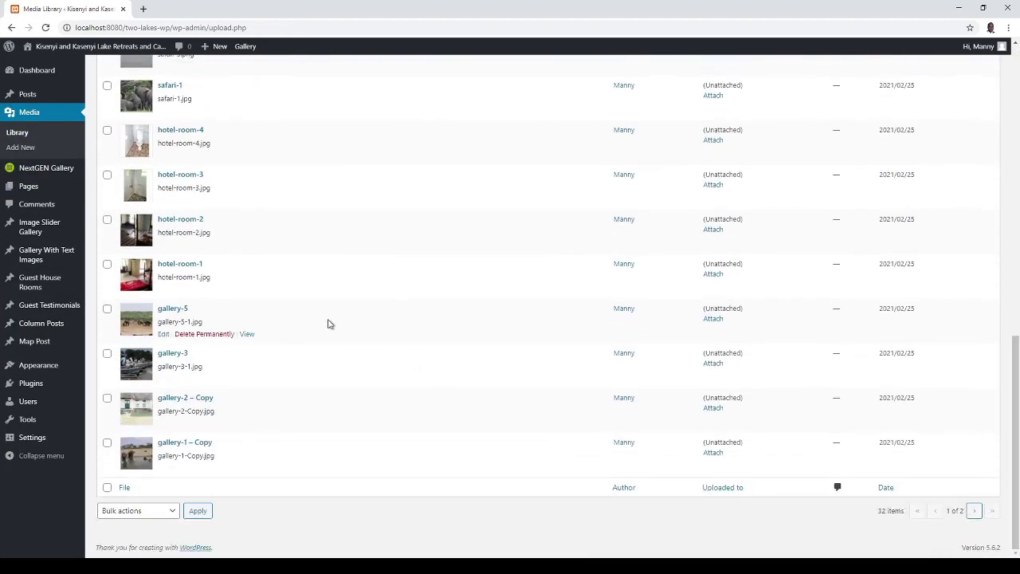
left_click(165, 245)
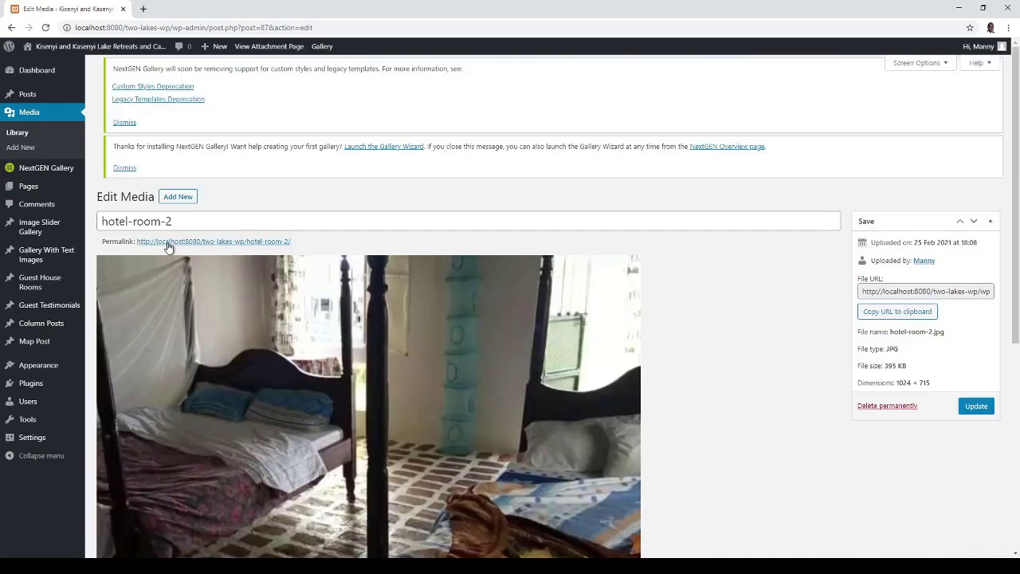
left_click(922, 317)
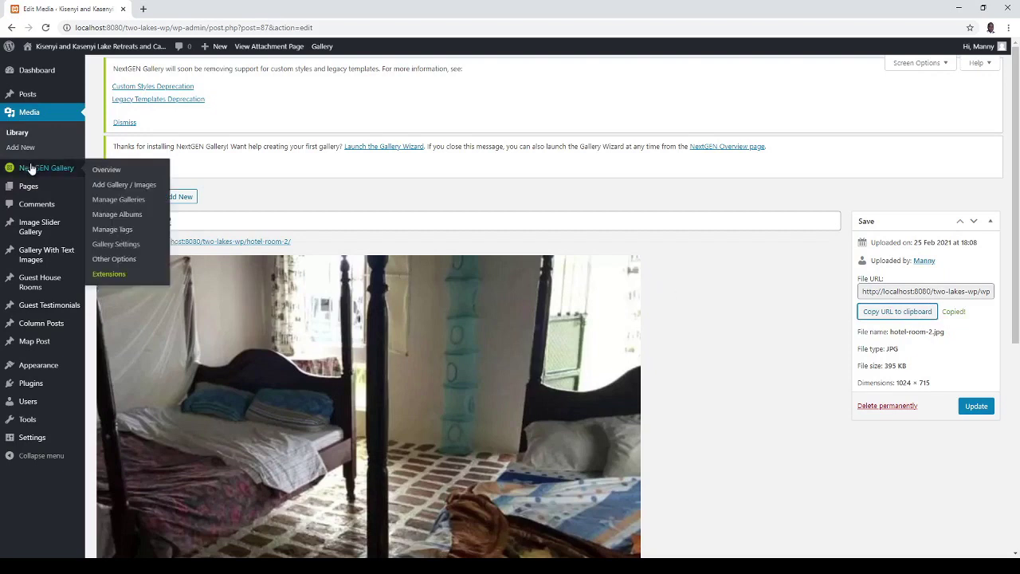
left_click(35, 286)
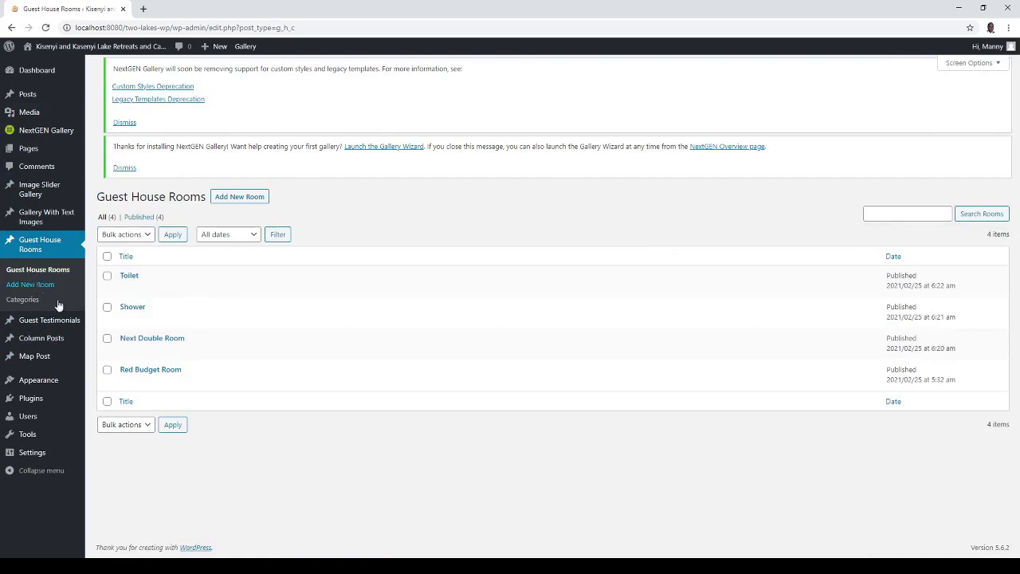
- Replace Next Double Room's Image Url with the copied hotel-room-2.jpg address and update the room
left_click(127, 350)
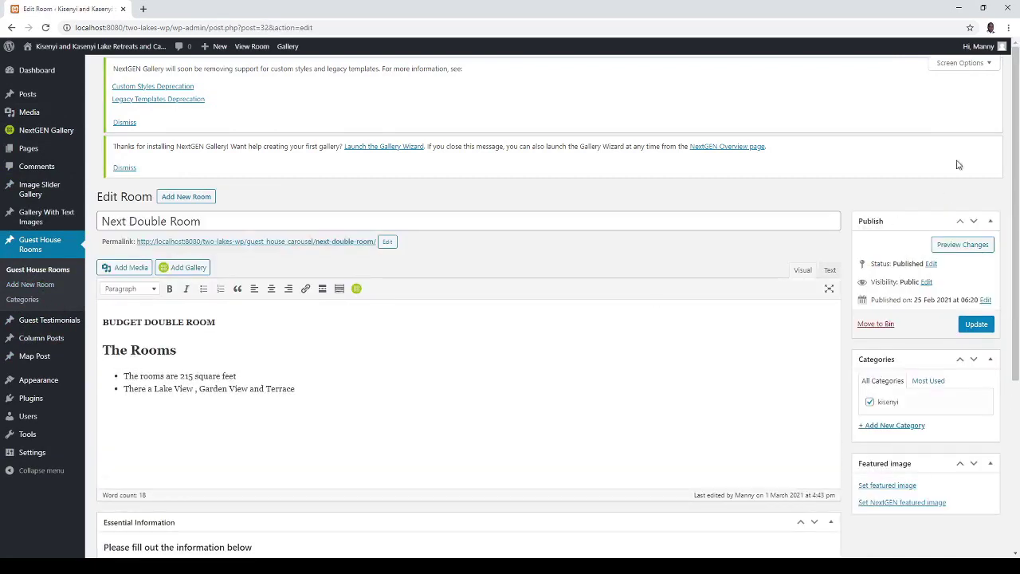
scroll(1003, 266, "down", 3)
scroll(1003, 265, "down", 1)
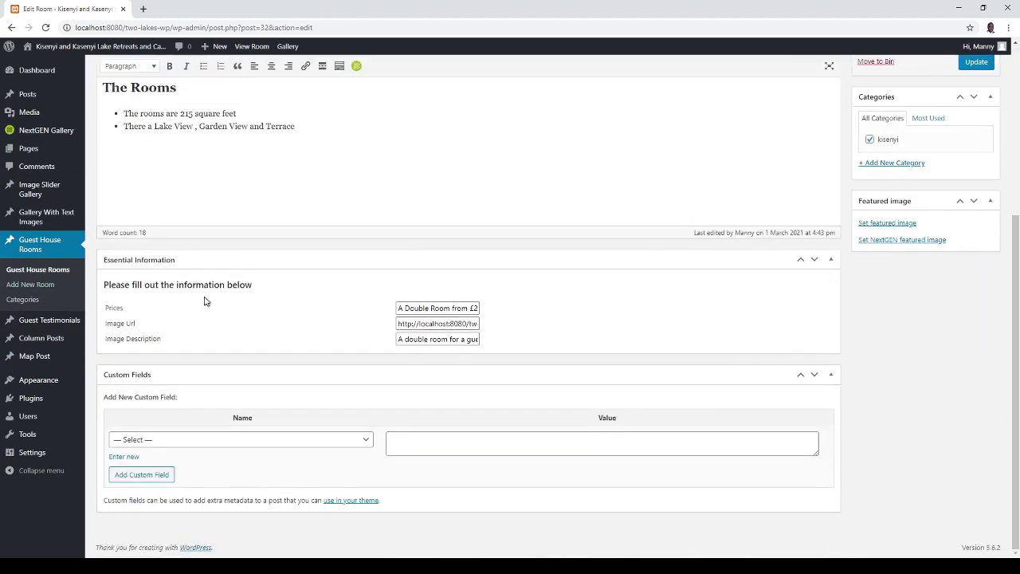
left_click(400, 323)
key("ctrl+a")
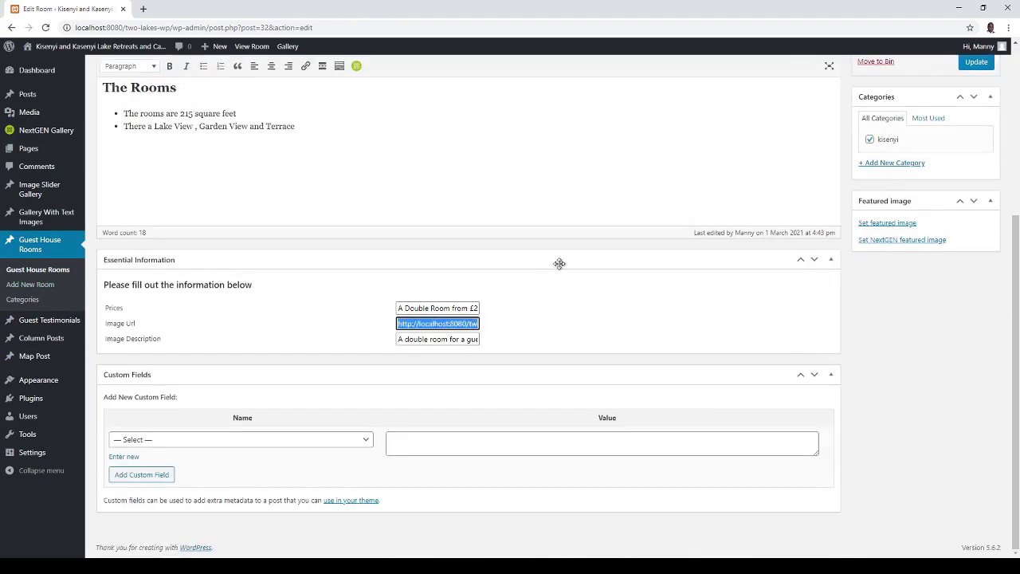
key("ctrl+v")
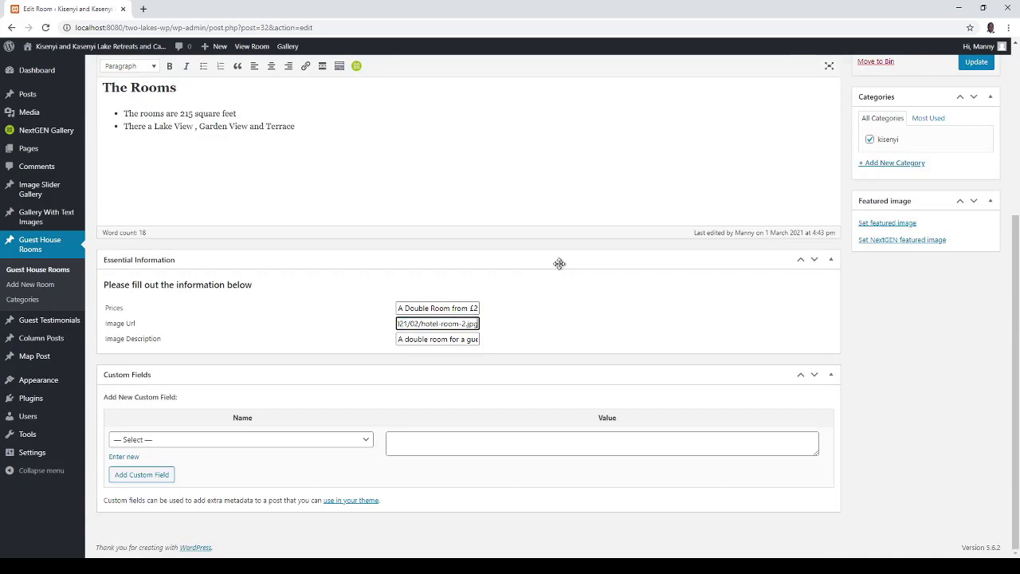
left_click(976, 63)
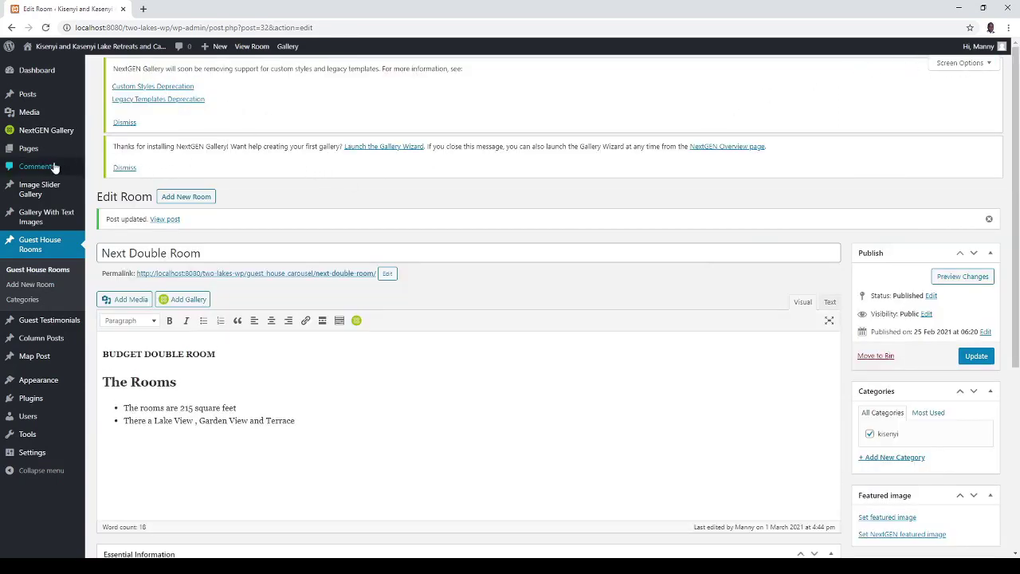
- Copy the hotel-room-1 image's file URL from the Media Library, then return to Guest House Rooms
mouse_move(43, 153)
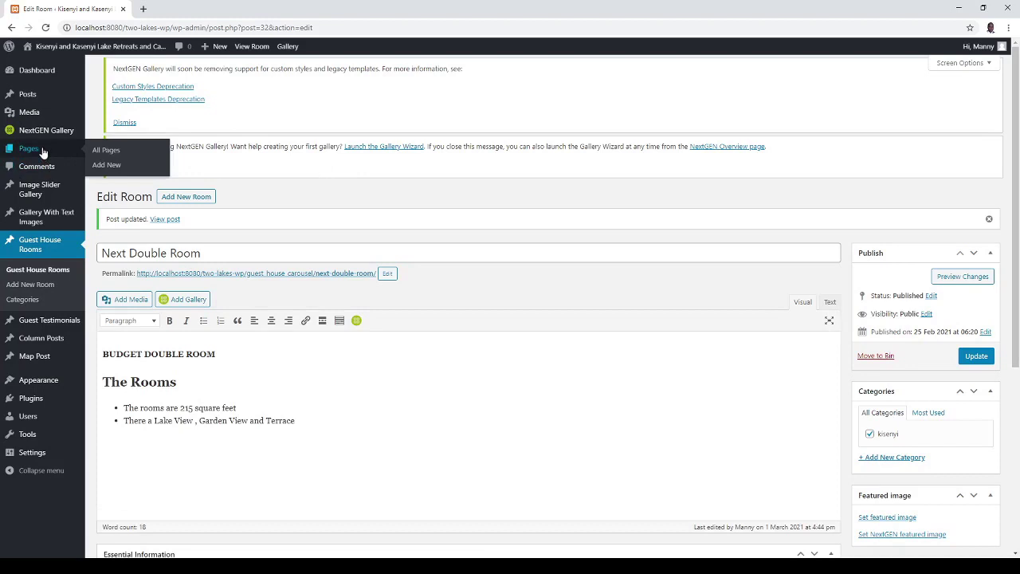
left_click(41, 112)
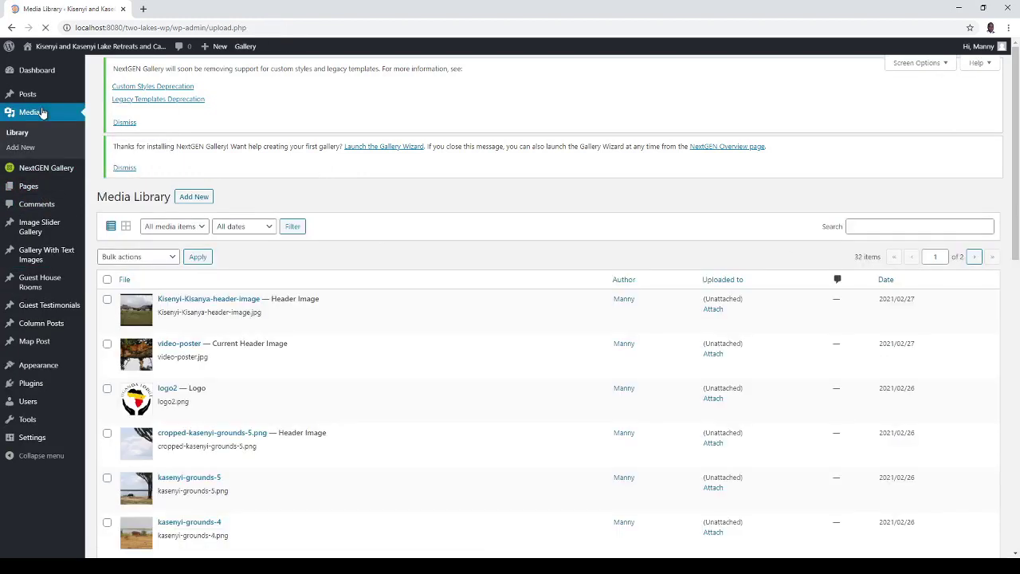
left_click_drag(1017, 176, 1001, 445)
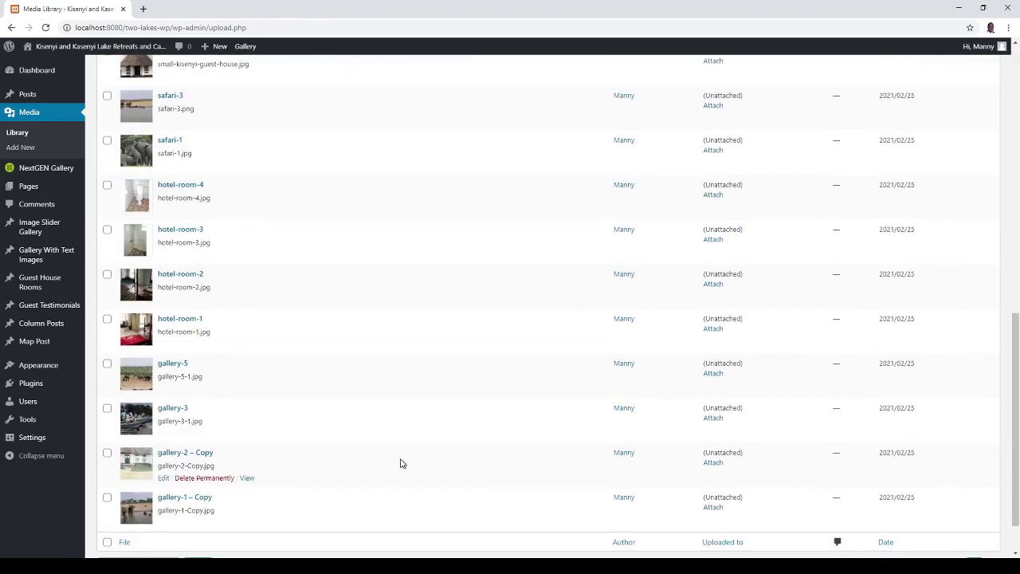
mouse_move(163, 333)
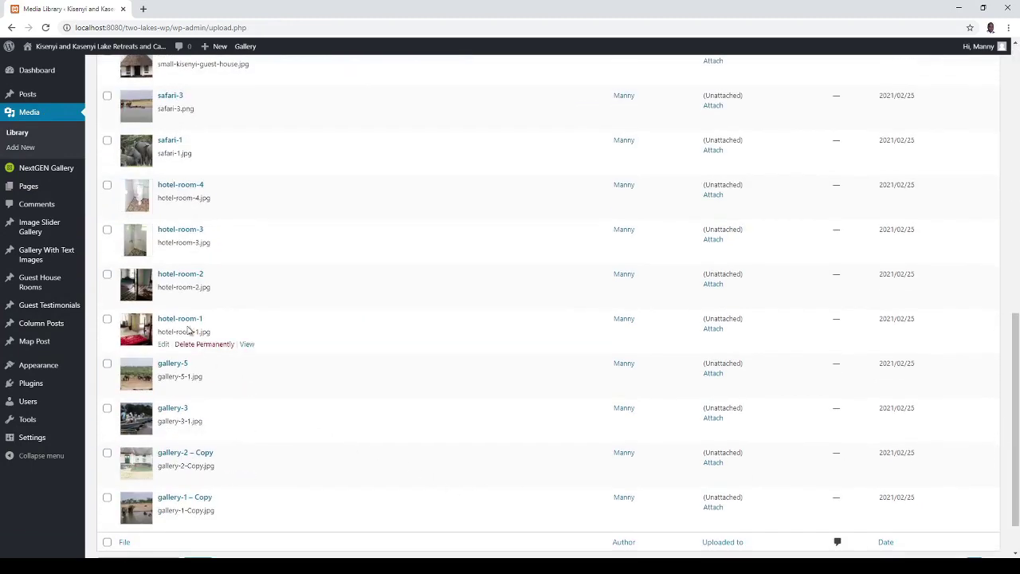
left_click(163, 343)
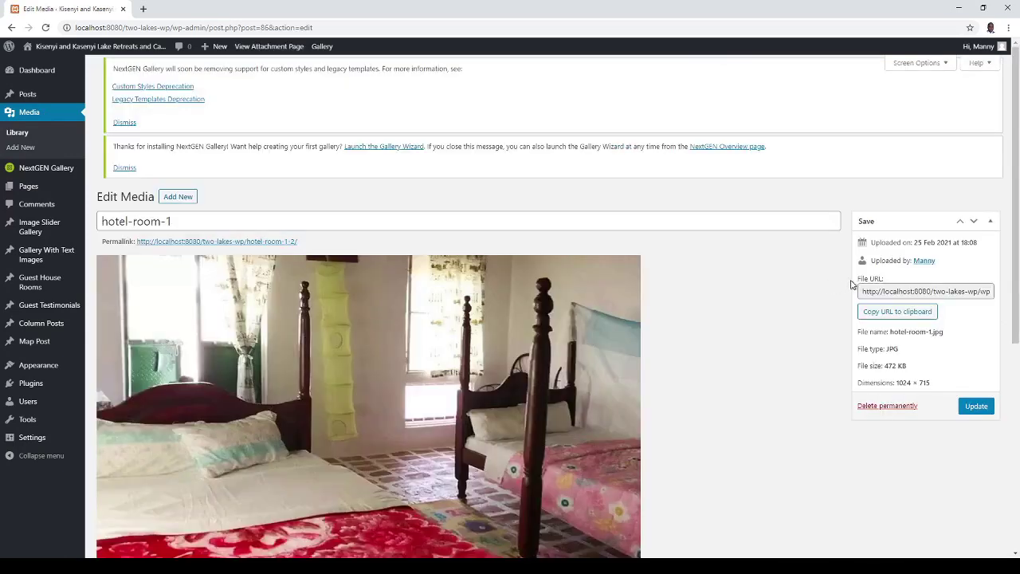
left_click(880, 292)
triple_click(948, 292)
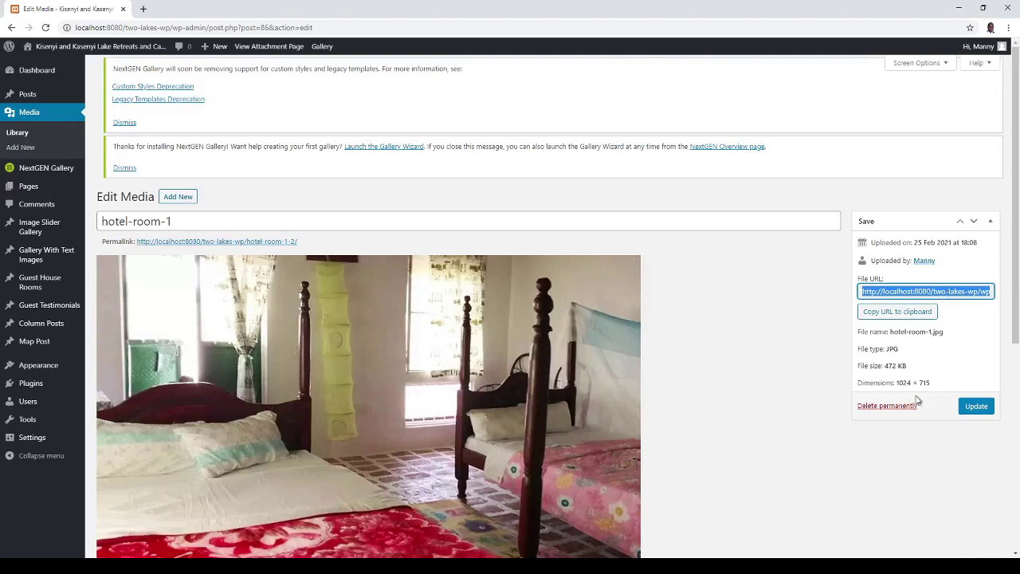
left_click(880, 315)
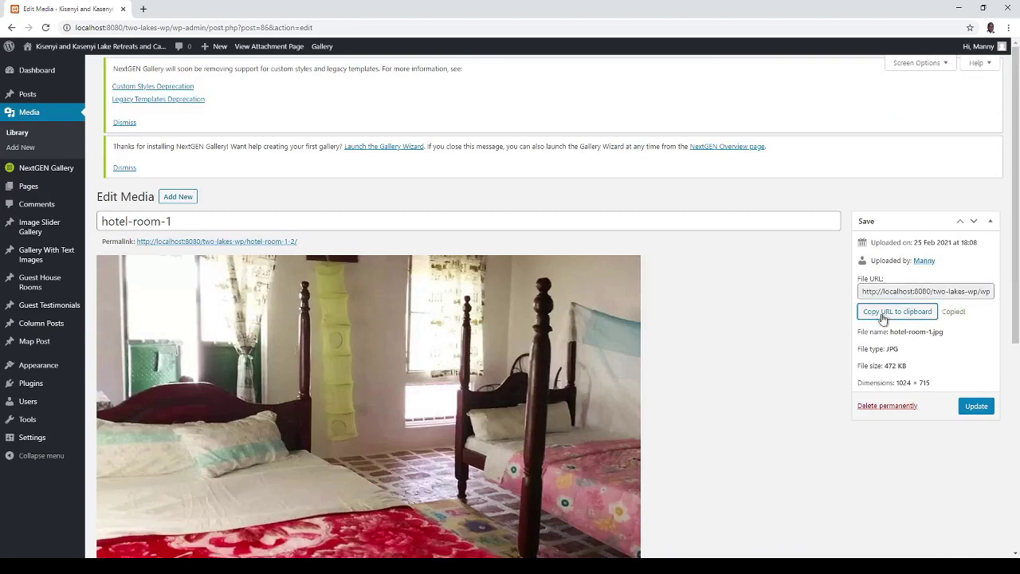
left_click(49, 281)
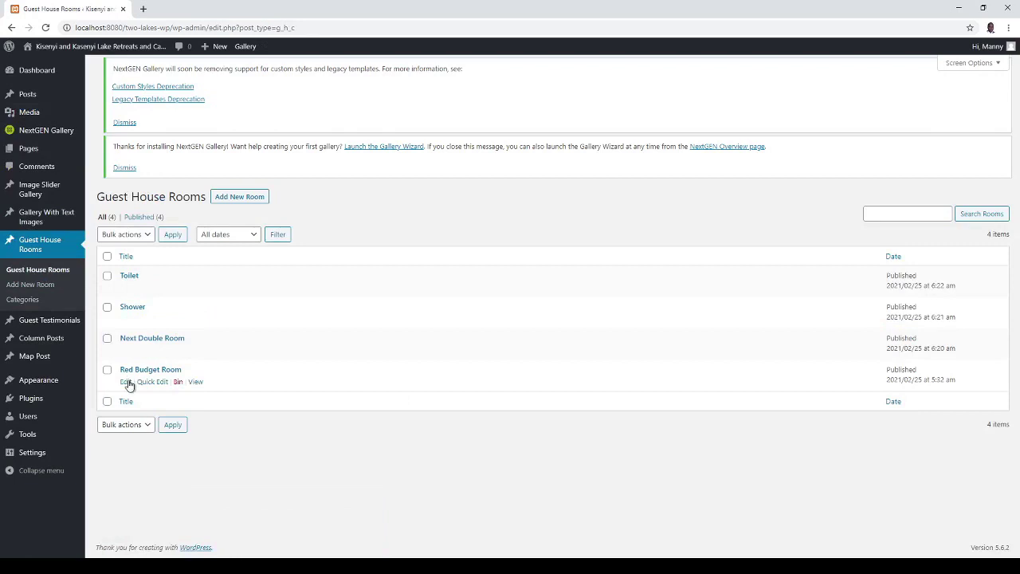
- Confirm Red Budget Room's Image Url ends in hotel-room-1.jpg and update the room
left_click(126, 382)
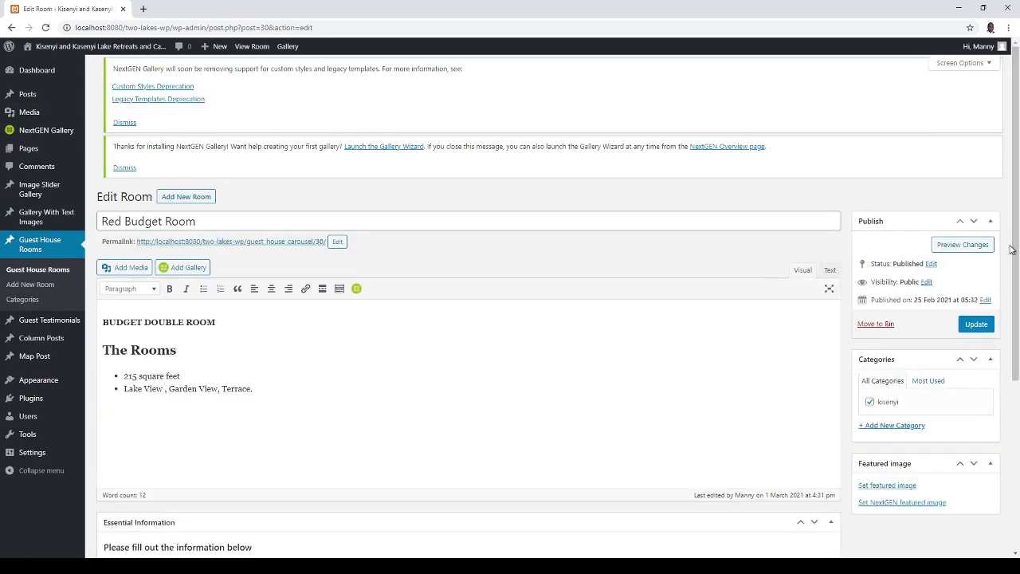
left_click_drag(1010, 250, 1011, 431)
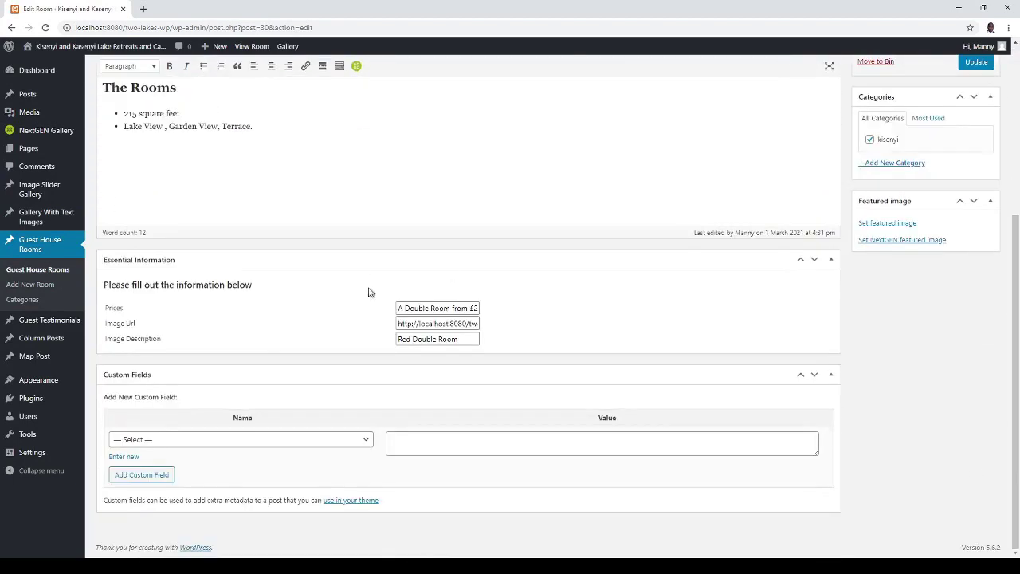
triple_click(411, 324)
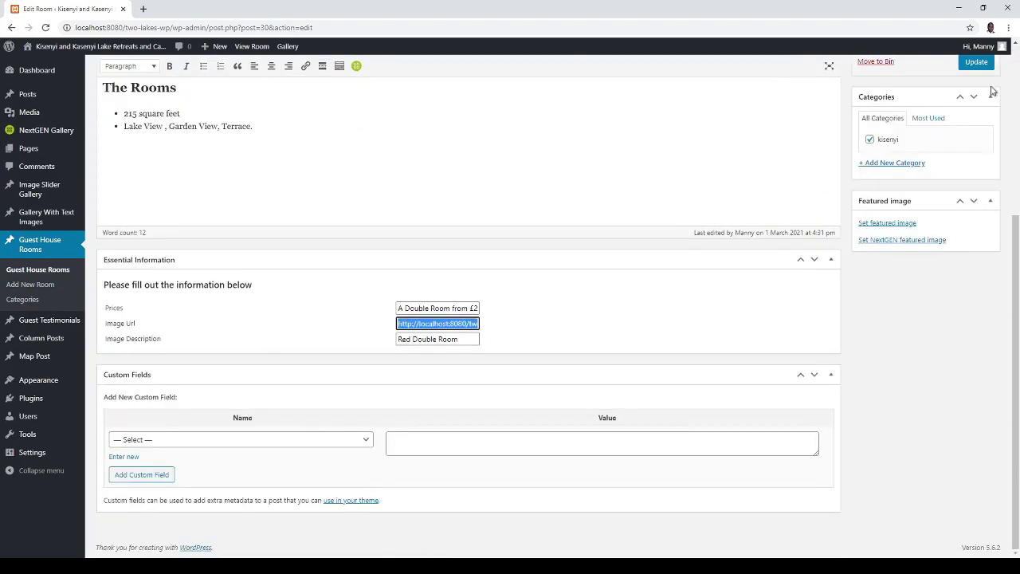
key("End")
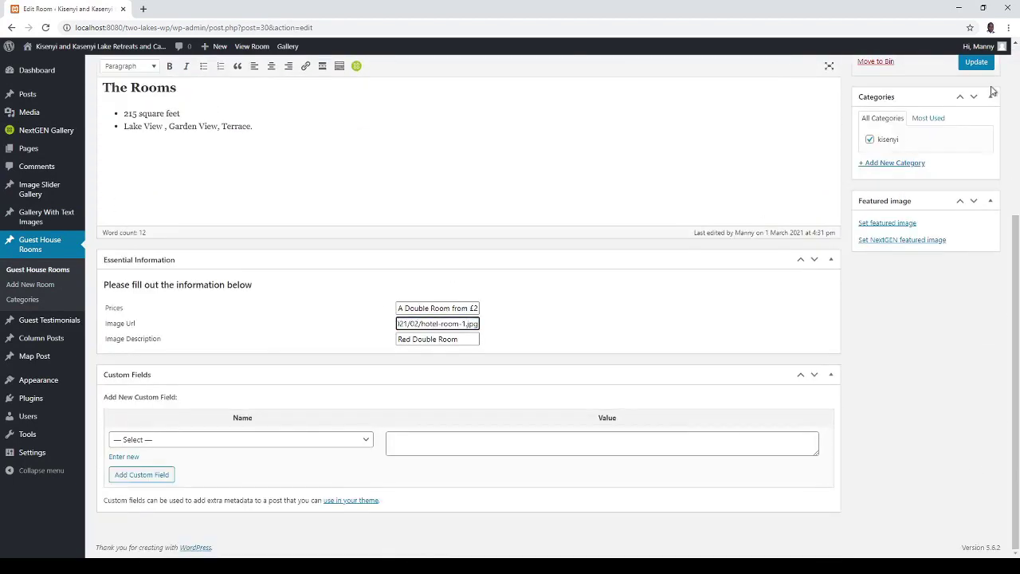
left_click(986, 65)
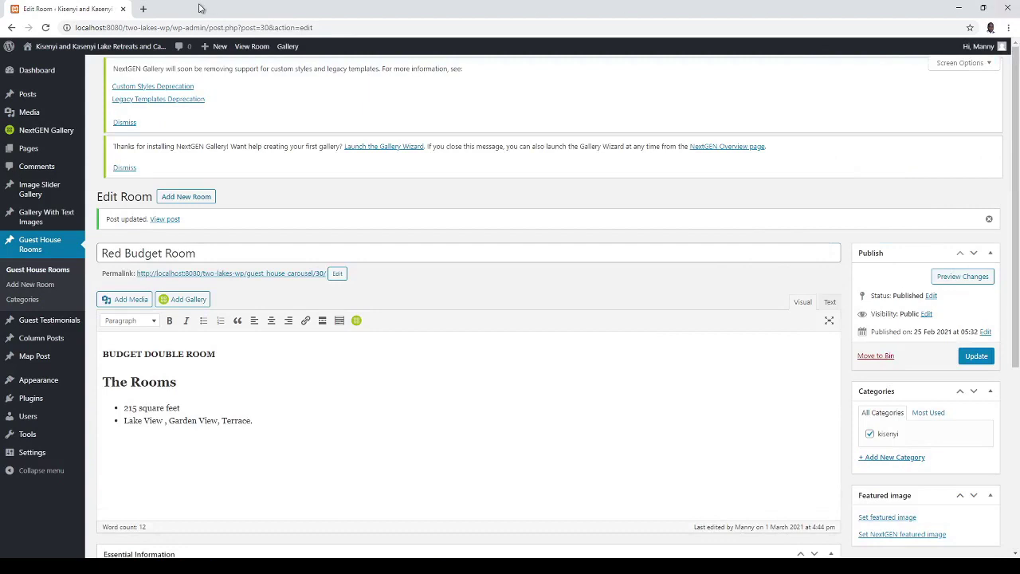
- On the live front page, step the rooms carousel through to Flush Tiled Toilets, then return to the Dashboard
mouse_move(108, 48)
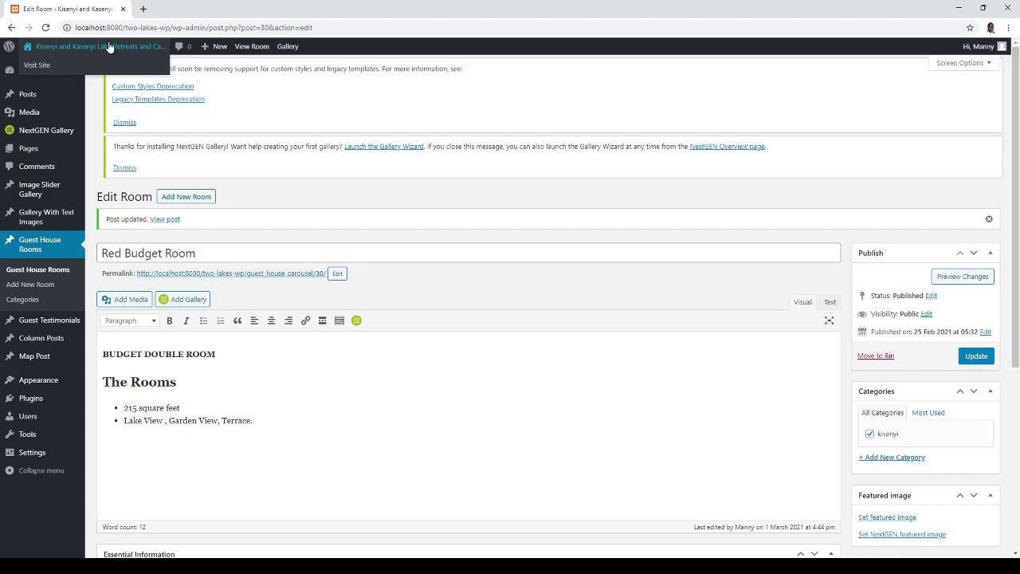
left_click(109, 48)
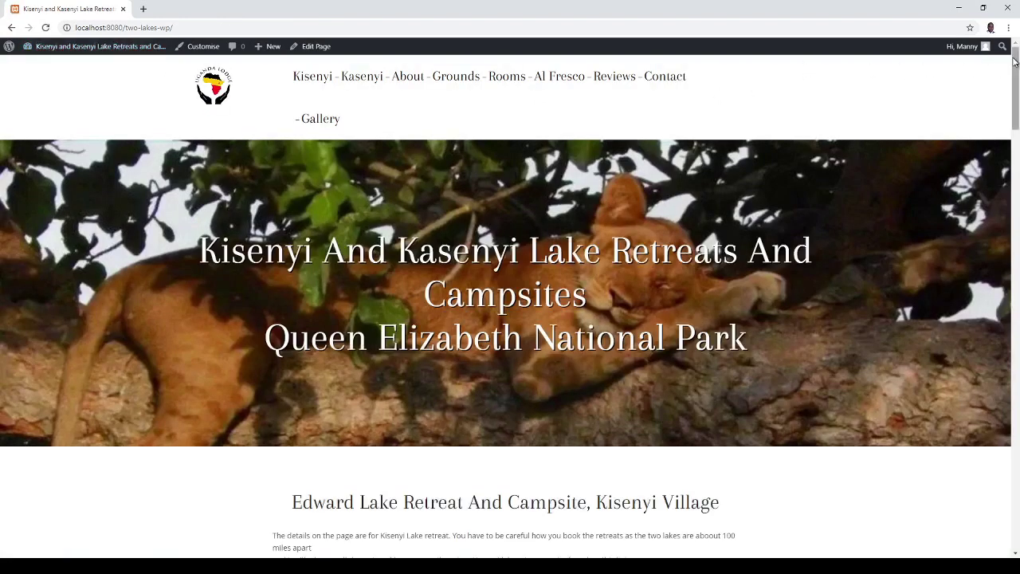
left_click_drag(1014, 63, 971, 261)
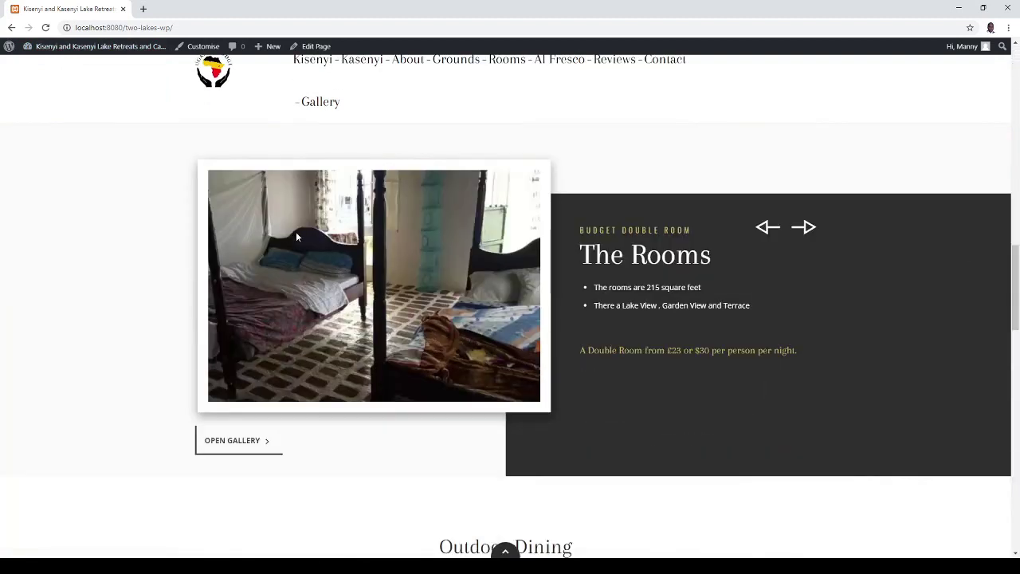
left_click(805, 227)
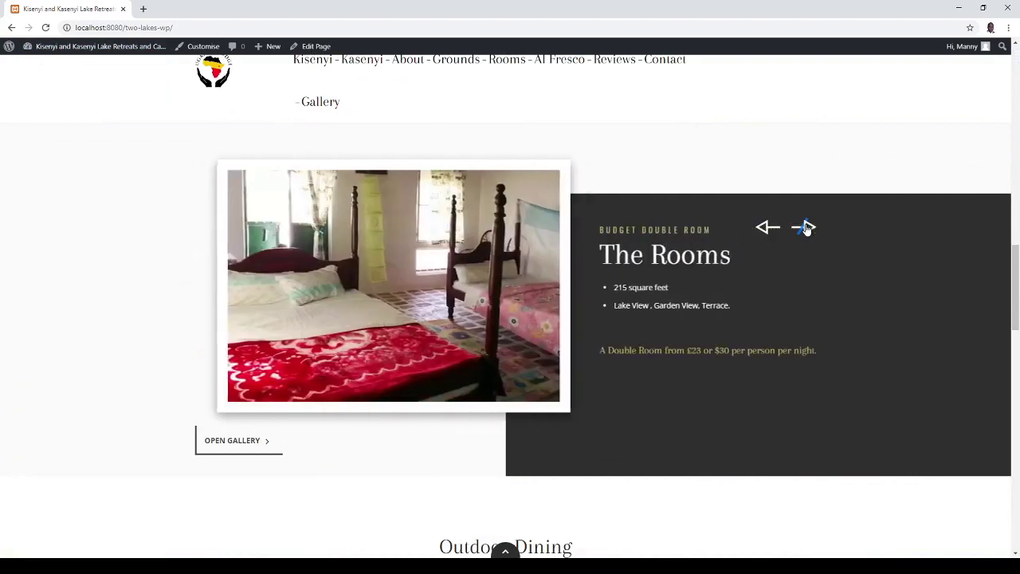
left_click(805, 227)
left_click(805, 228)
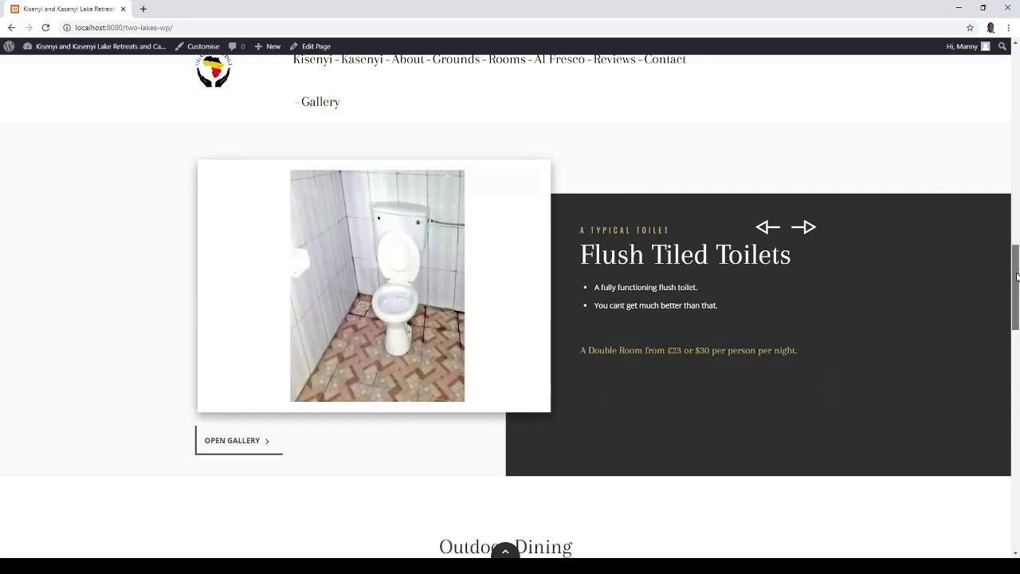
left_click_drag(1017, 276, 971, 416)
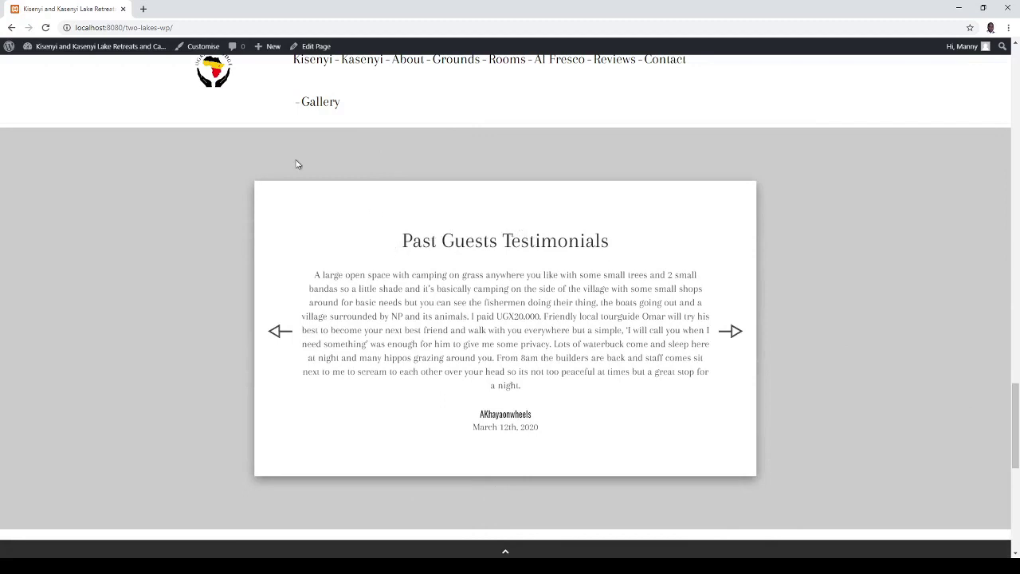
left_click(72, 50)
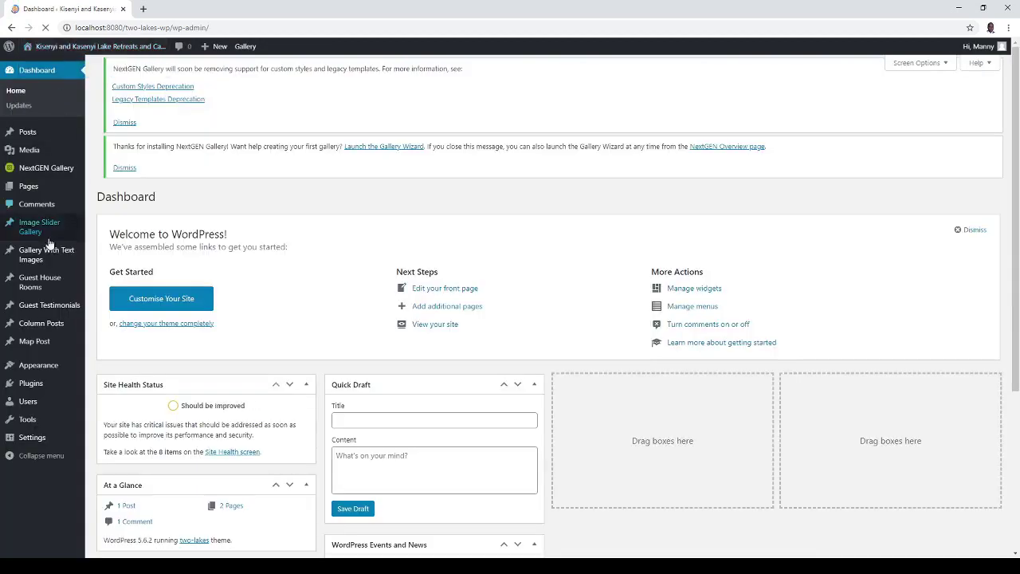
- Begin an empty Add New Room form, then go back to the four-room Guest House Rooms list
left_click(56, 280)
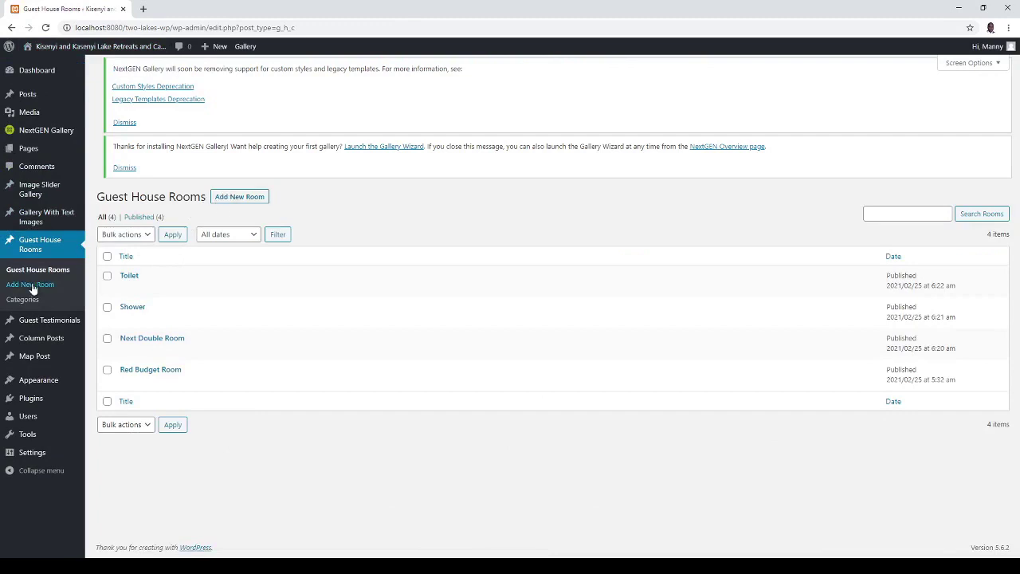
left_click(257, 201)
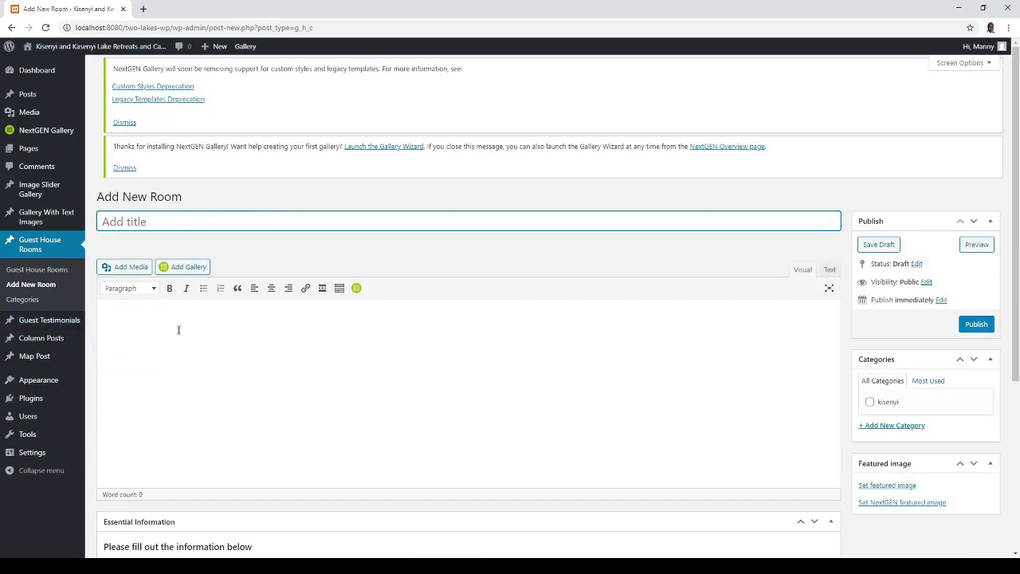
left_click(179, 329)
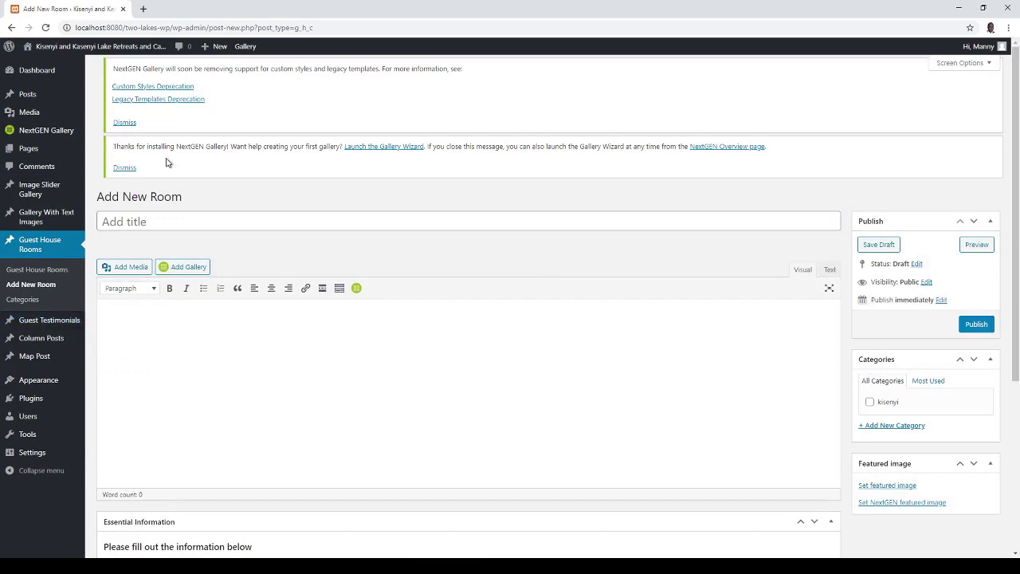
left_click(32, 274)
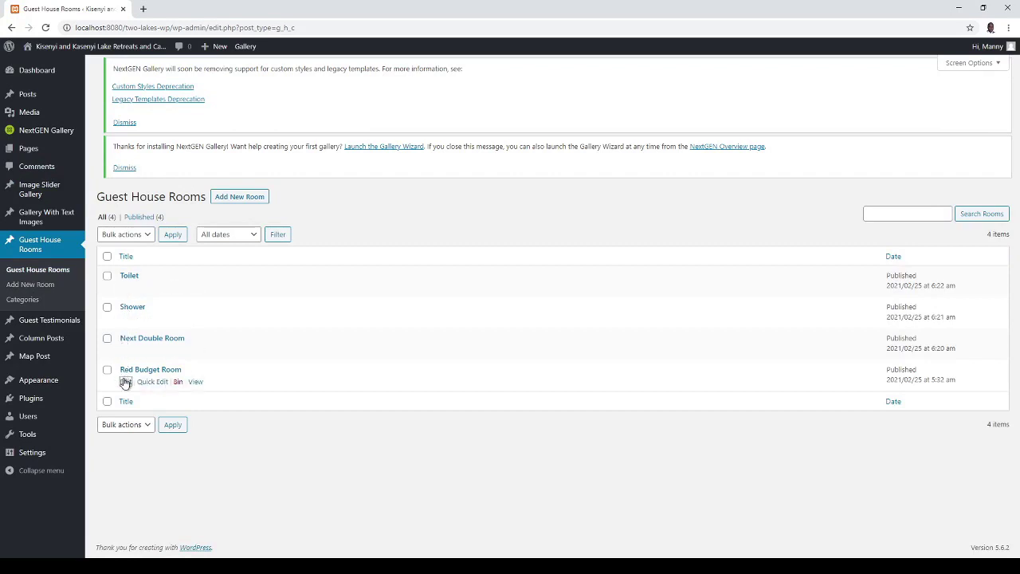
- Copy Red Budget Room's HTML content from its Text view and start a new room
left_click(125, 383)
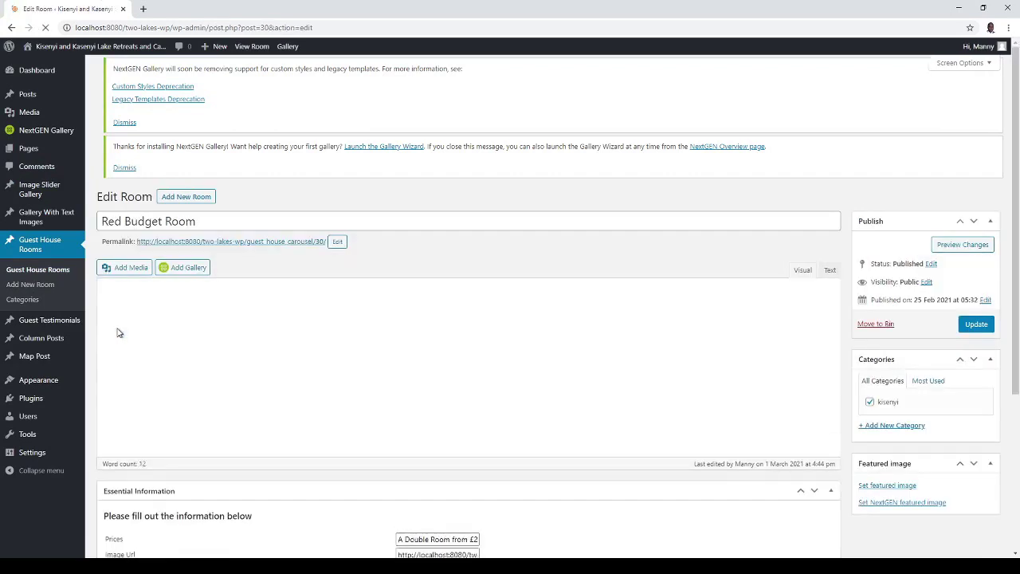
left_click(199, 387)
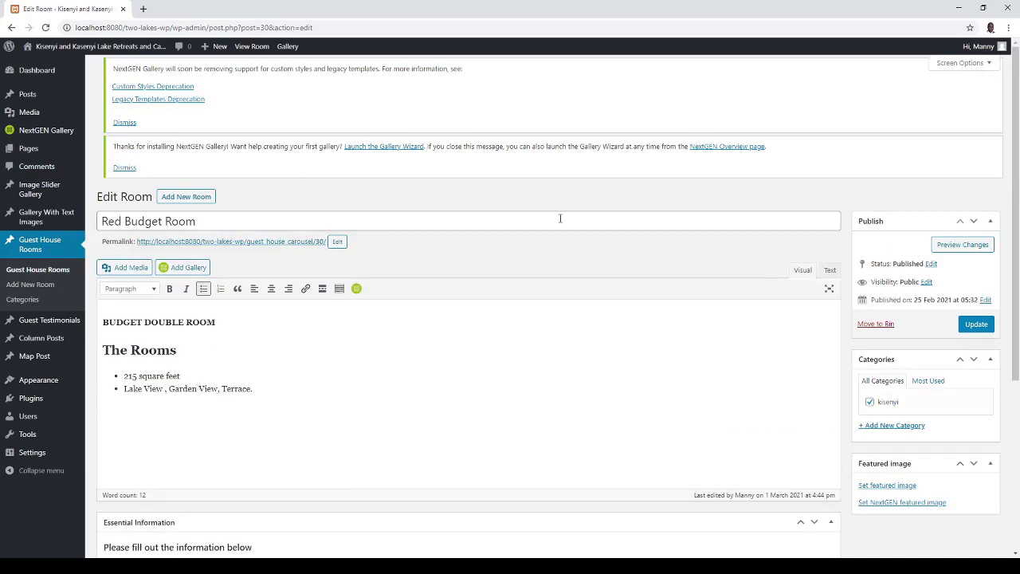
left_click(829, 271)
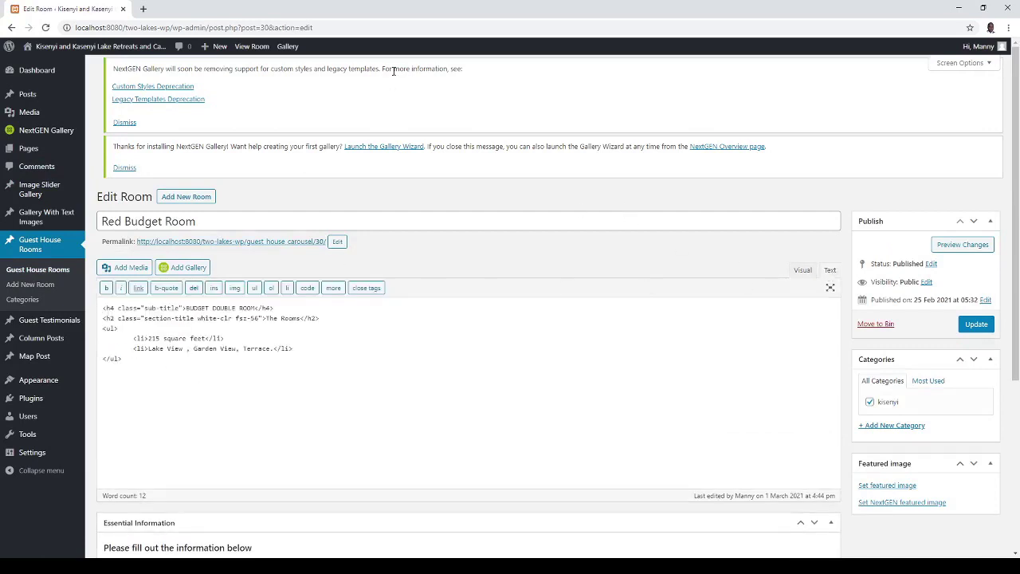
key("ctrl+a")
key("ctrl+c")
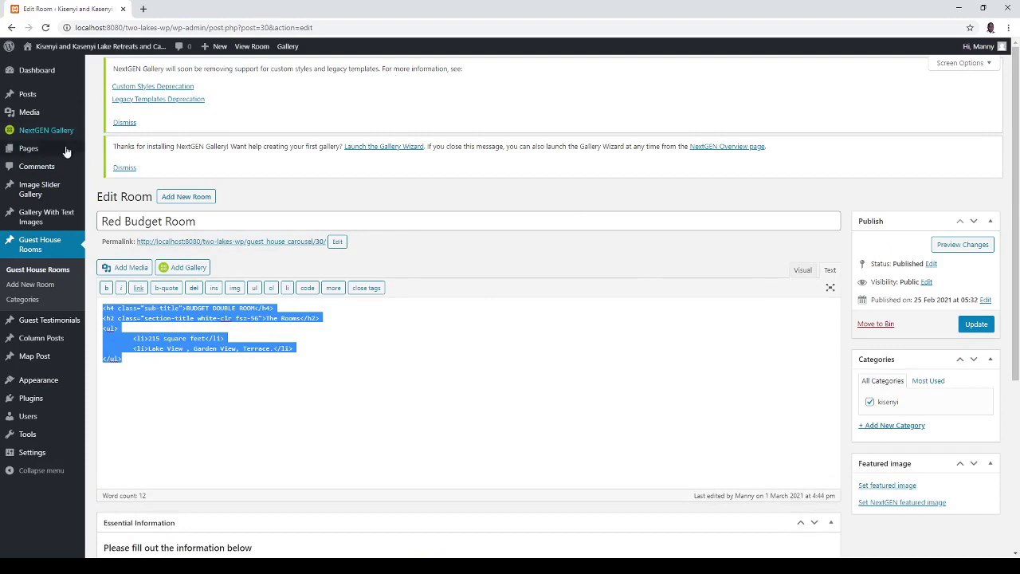
left_click(42, 283)
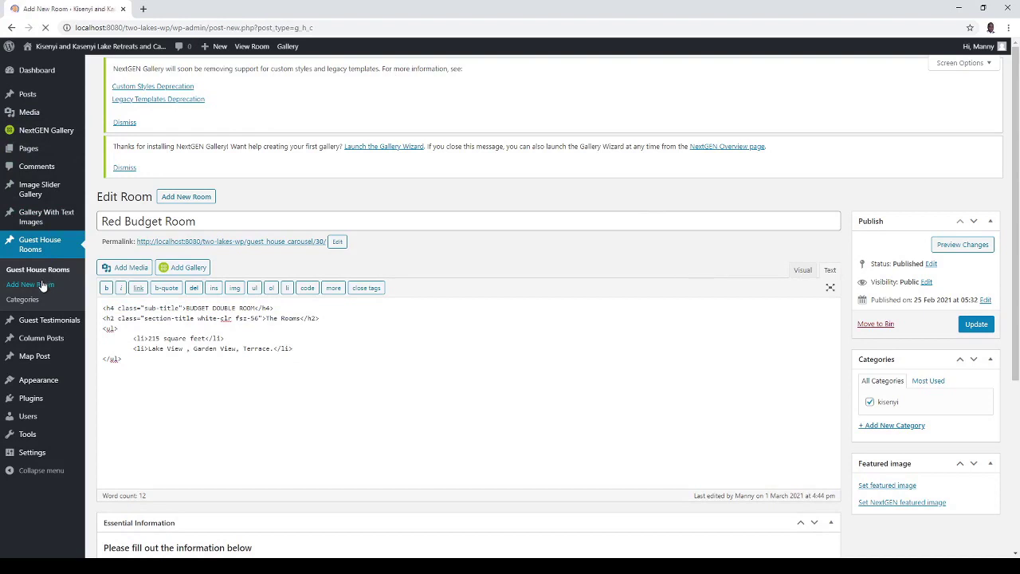
- Title the new room 'First Room' and paste the copied budget-room HTML into its body
mouse_move(22, 187)
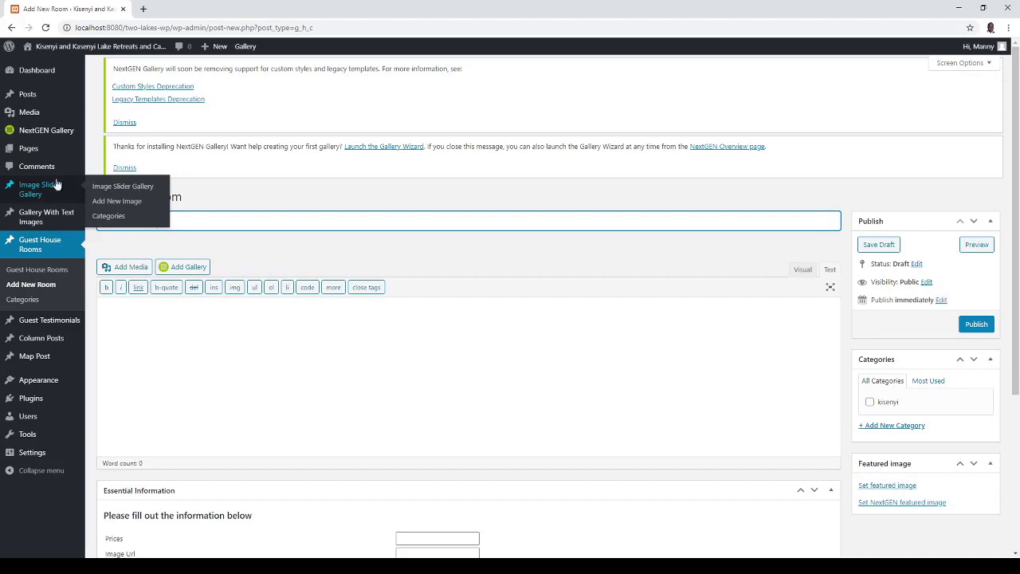
left_click(247, 401)
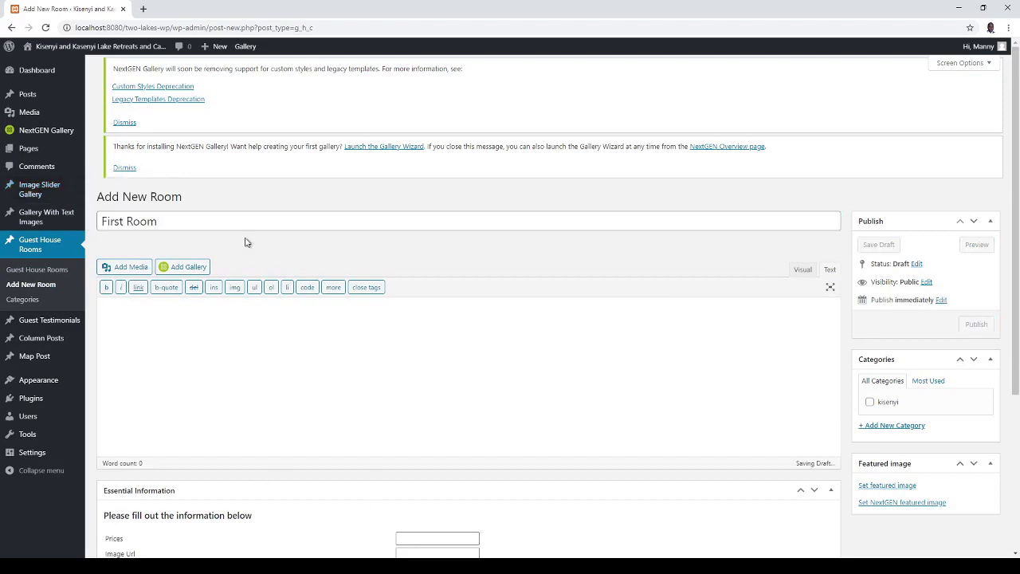
key("ctrl+v")
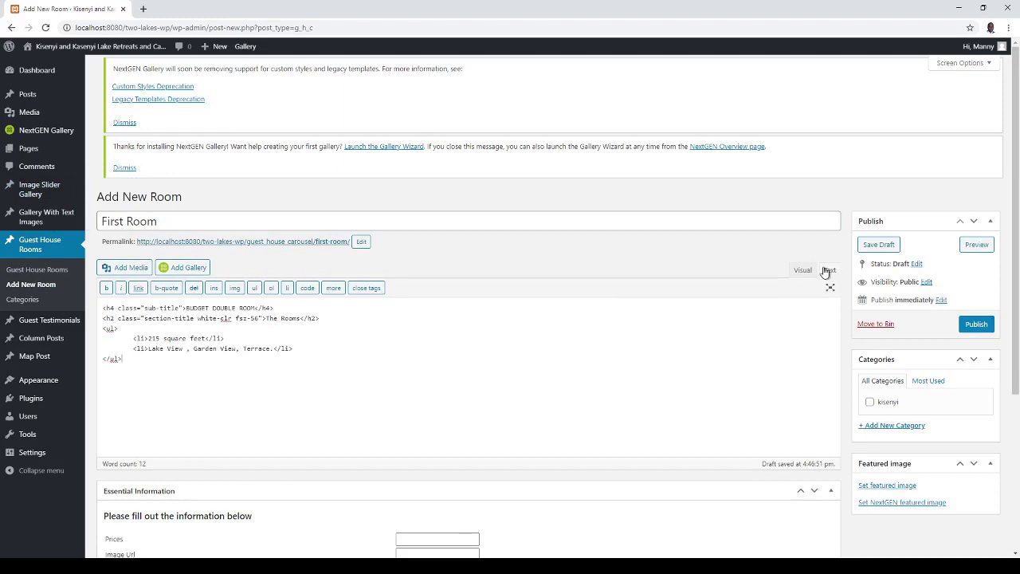
- Prefix the heading with 'First', file the room under kisenyi, and publish it
left_click(804, 271)
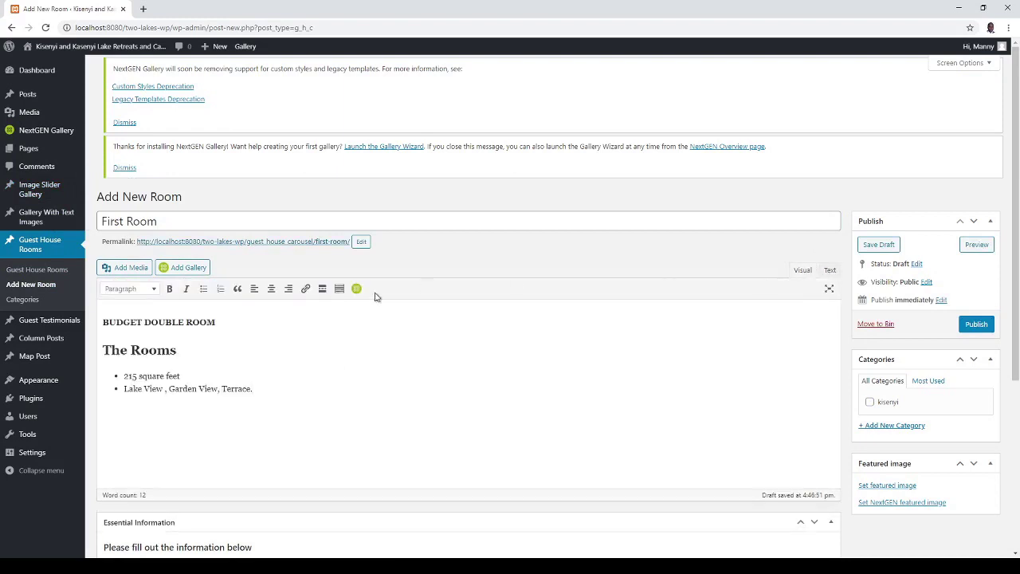
left_click(217, 323)
key("Home")
type("First")
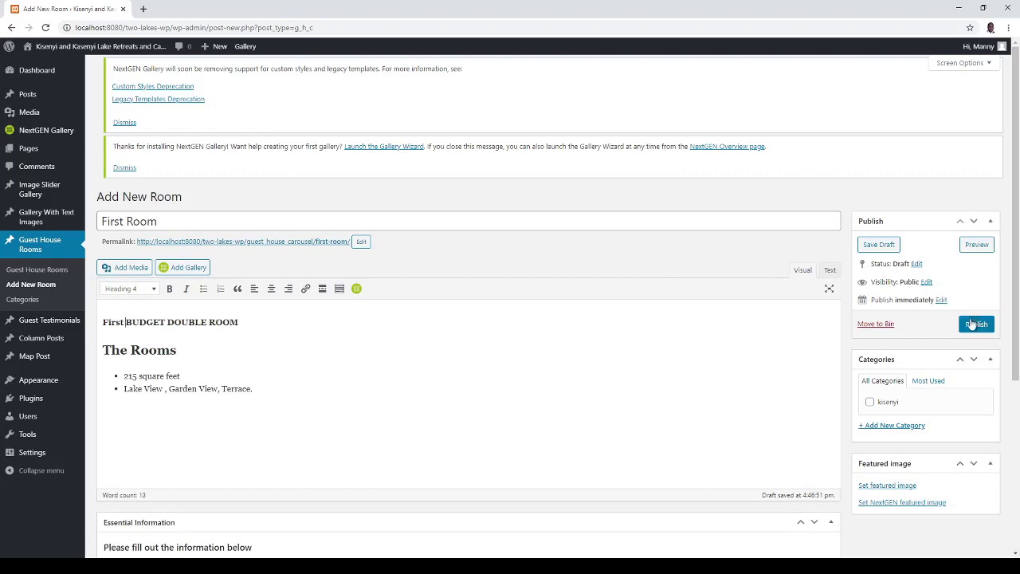
left_click(871, 403)
left_click(975, 322)
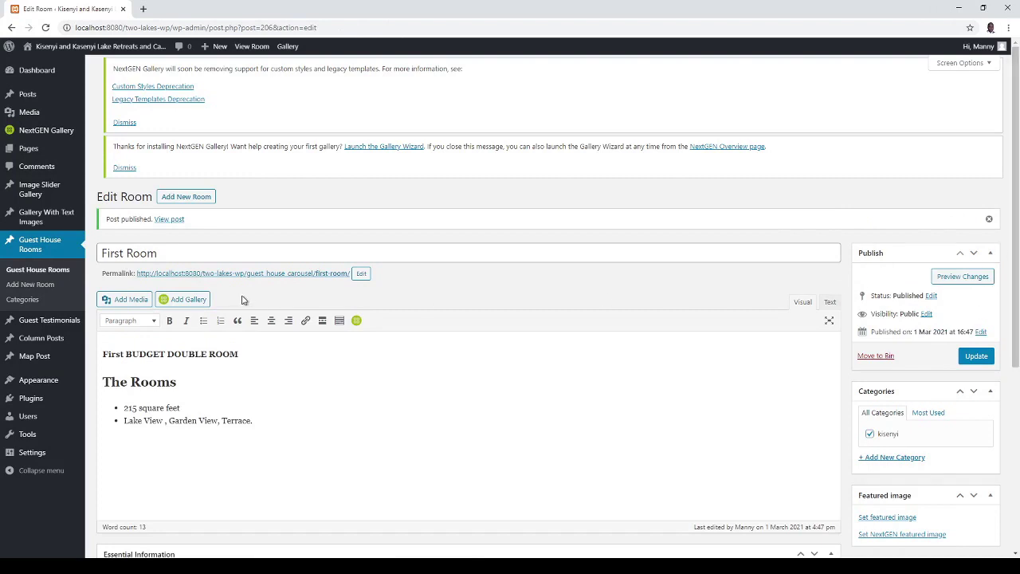
- On the live front page, step the rooms carousel past the new FIRST BUDGET DOUBLE ROOM slide to Shower
mouse_move(72, 97)
mouse_move(82, 60)
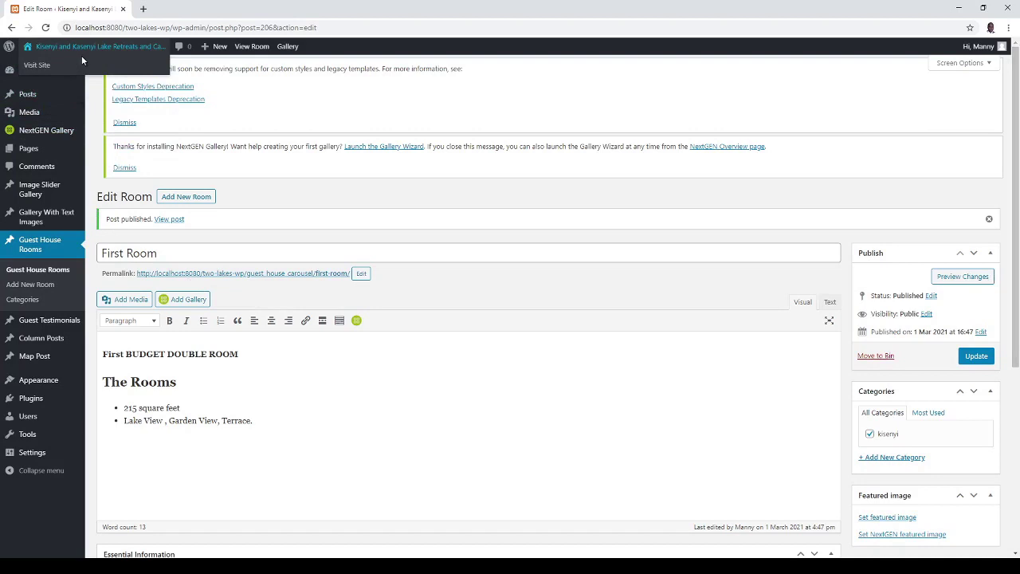
left_click(84, 54)
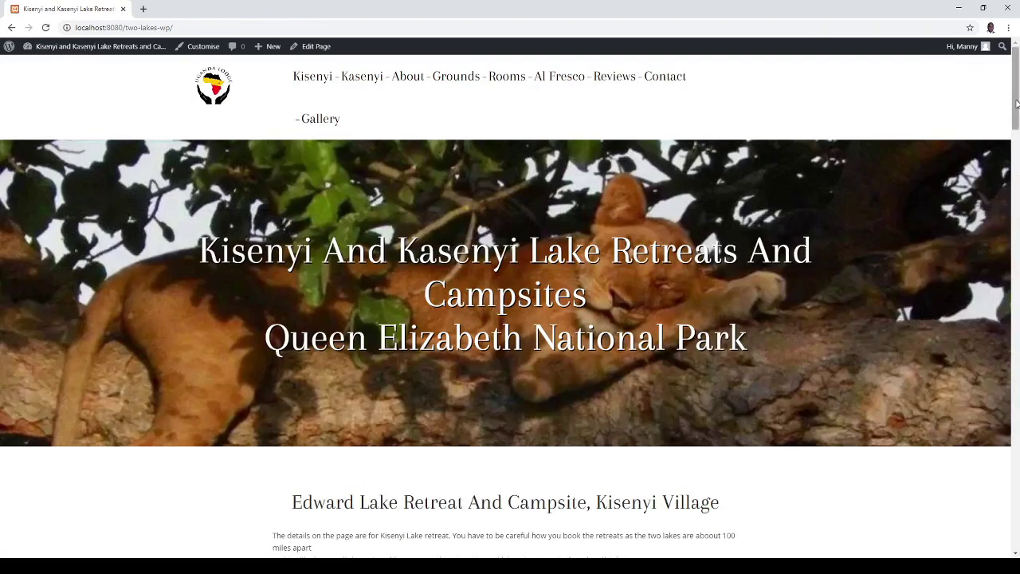
left_click_drag(1017, 102, 897, 297)
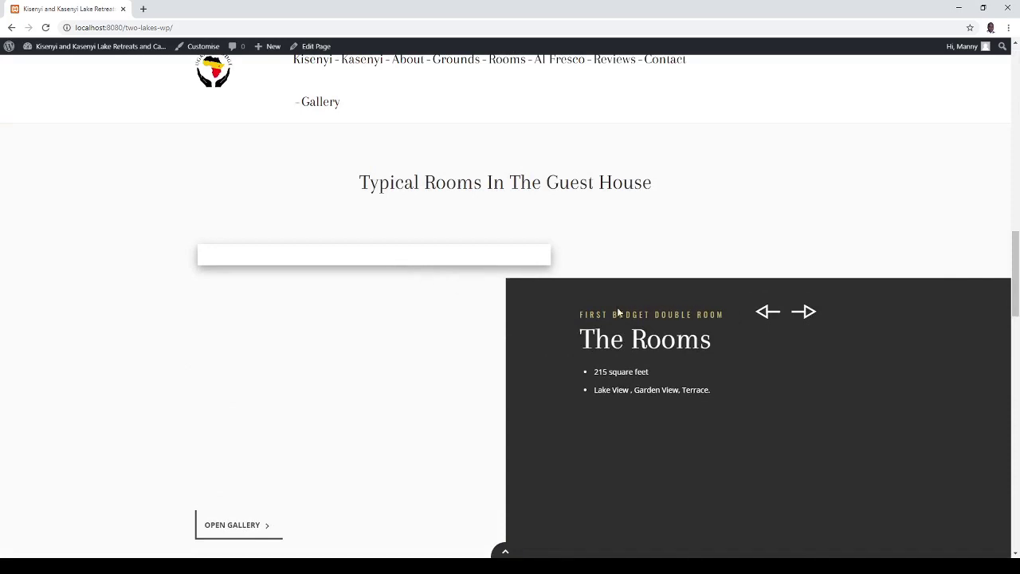
left_click(809, 311)
left_click(809, 312)
left_click(809, 311)
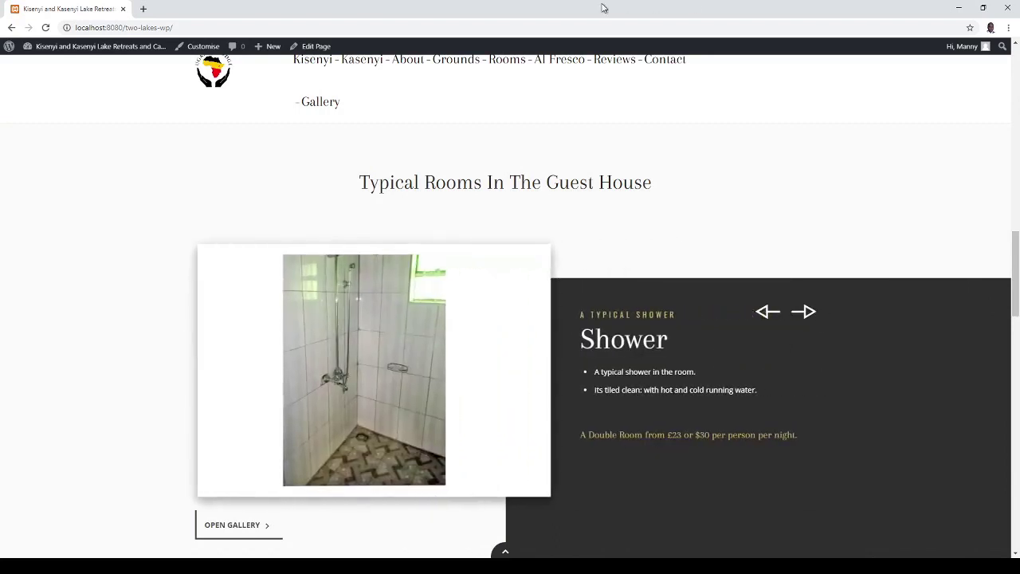
mouse_move(5, 45)
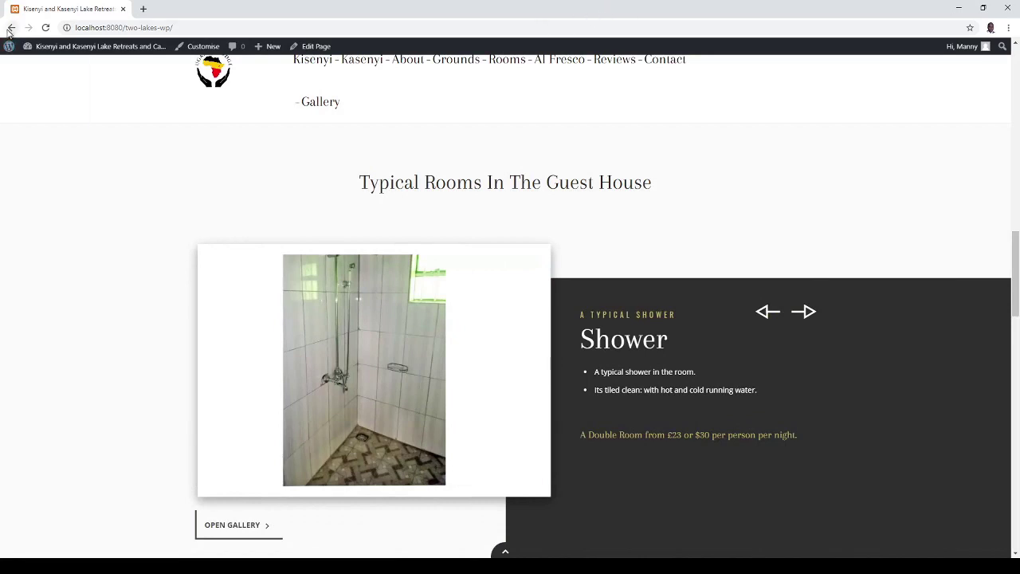